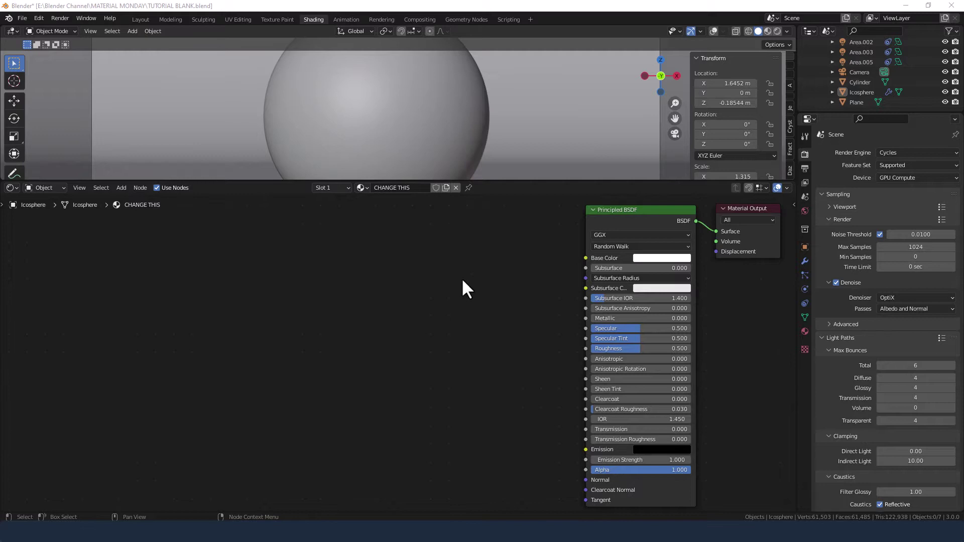
Switch the viewport to Rendered shading for a live Cycles preview and enlarge the 3D area.
middle_click_drag(463, 280, 431, 273)
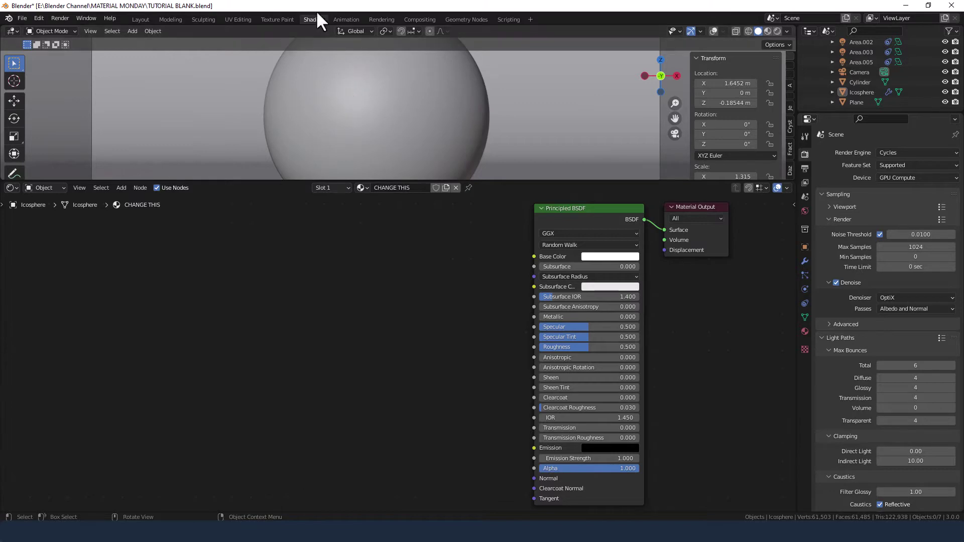
left_click(779, 29)
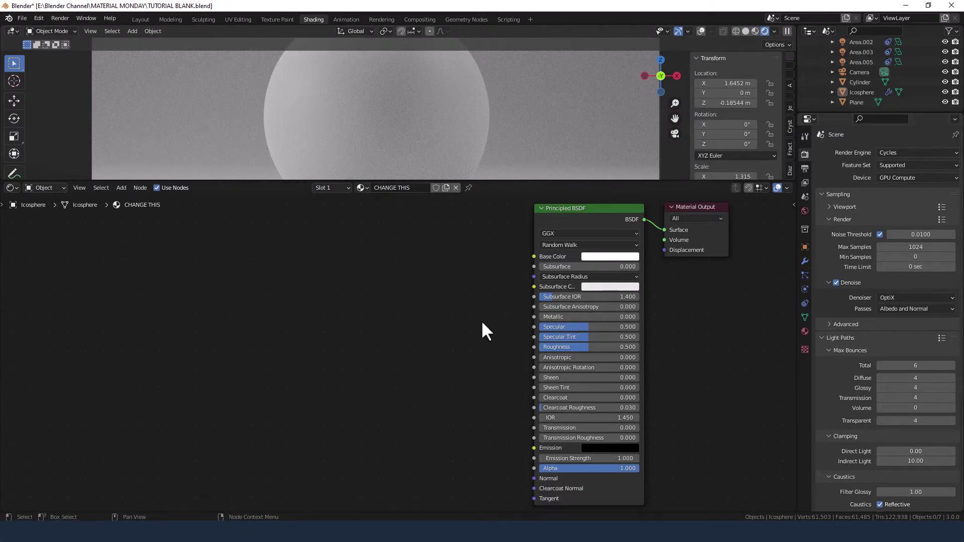
left_click_drag(481, 183, 482, 216)
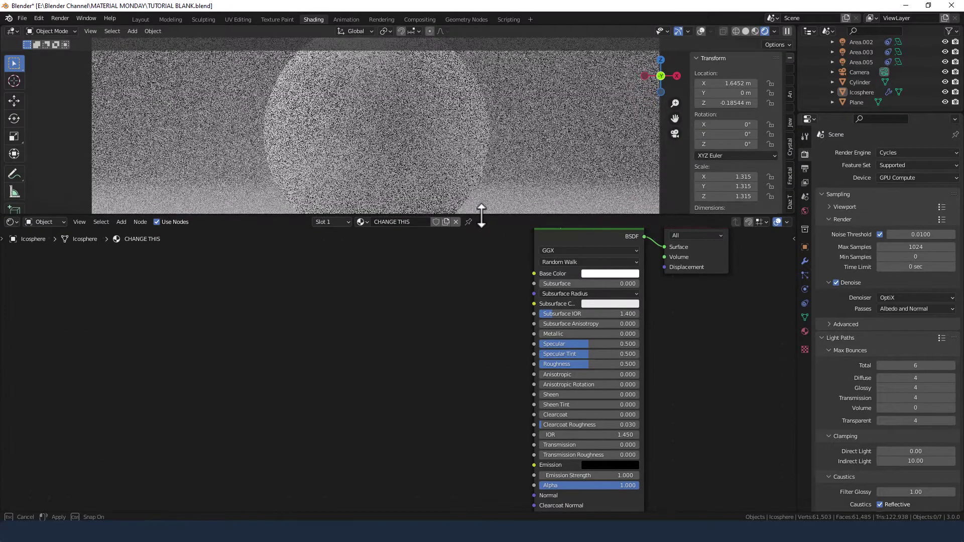
mouse_move(505, 296)
middle_mouse_down()
mouse_move(496, 330)
mouse_move(499, 311)
middle_mouse_up()
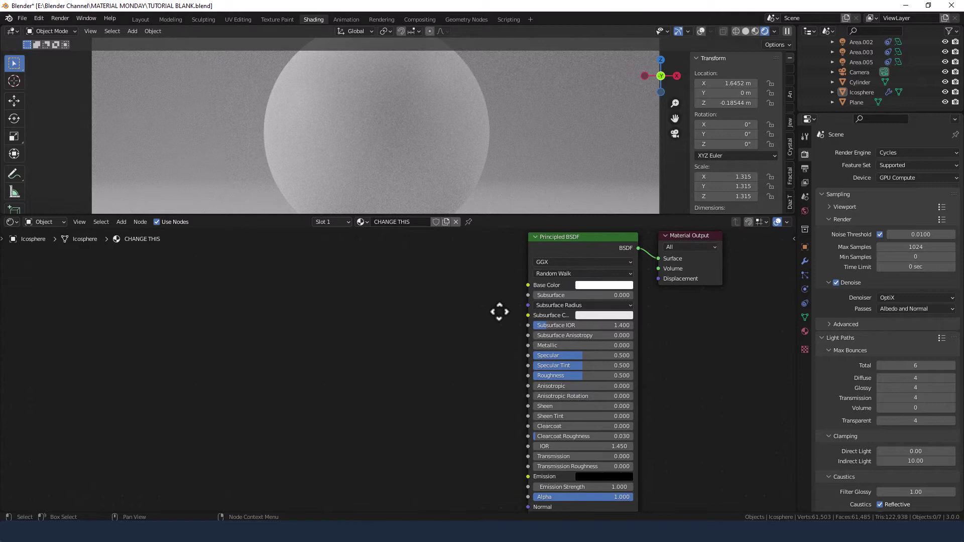
Set the Principled BSDF Base Color's HSV value to 0.015 for a near-black colour.
left_click(603, 285)
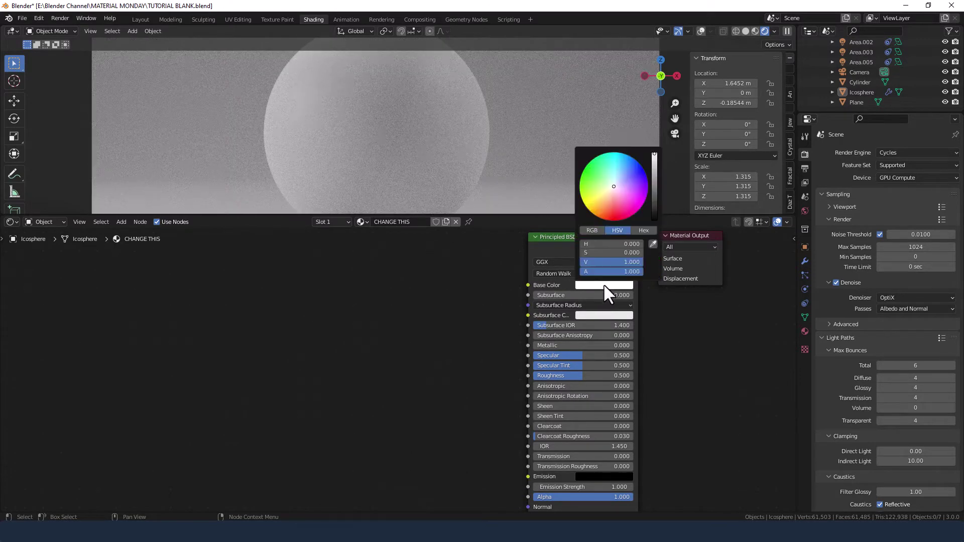
left_click(602, 262)
type("0.05")
key("Return")
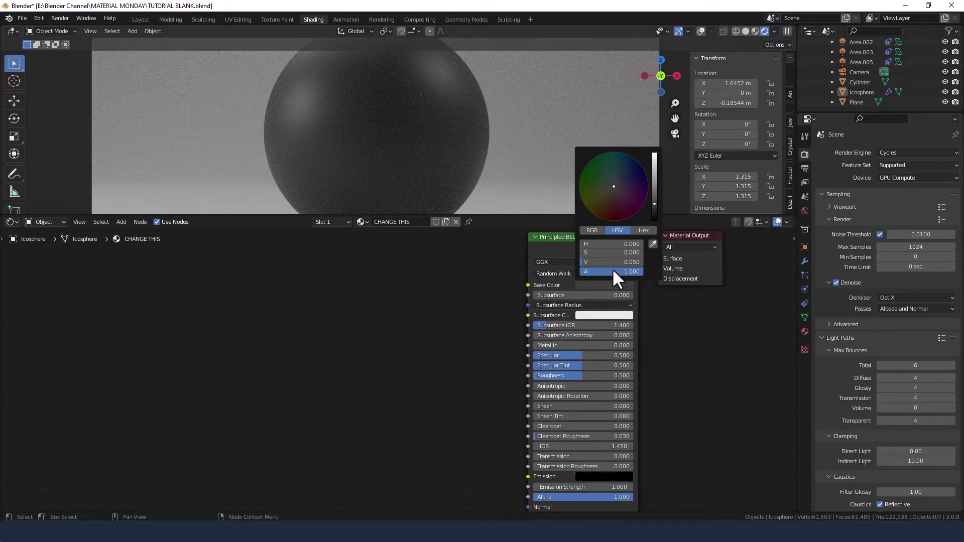
type("0.025")
key("Return")
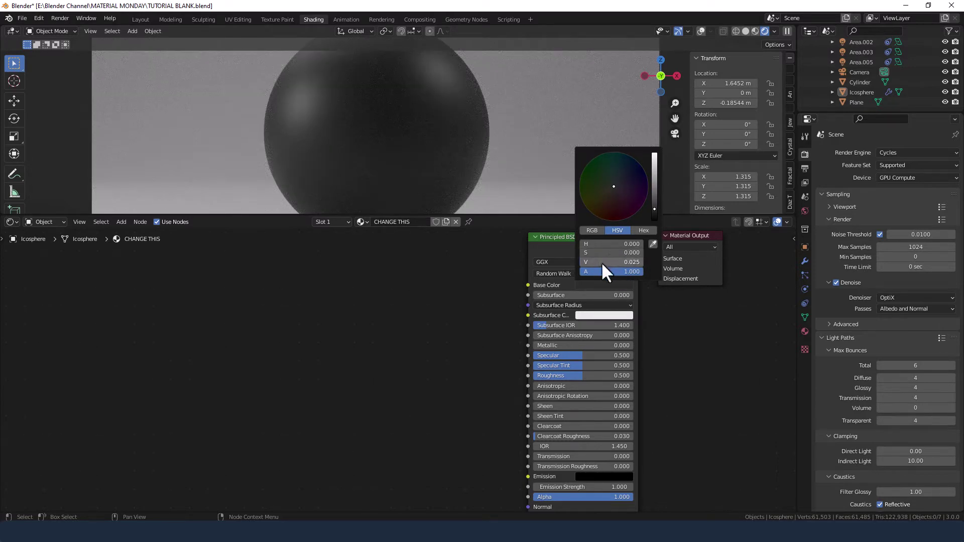
left_click(603, 261)
key("BackSpace")
type("0.015")
key("Return")
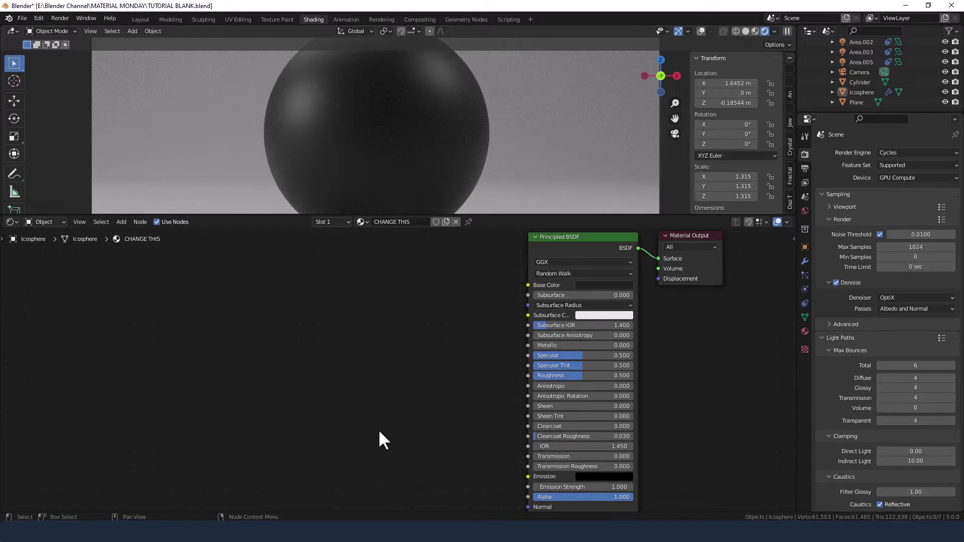
Add a Noise Texture node to the left of the Principled BSDF.
key("shift+a")
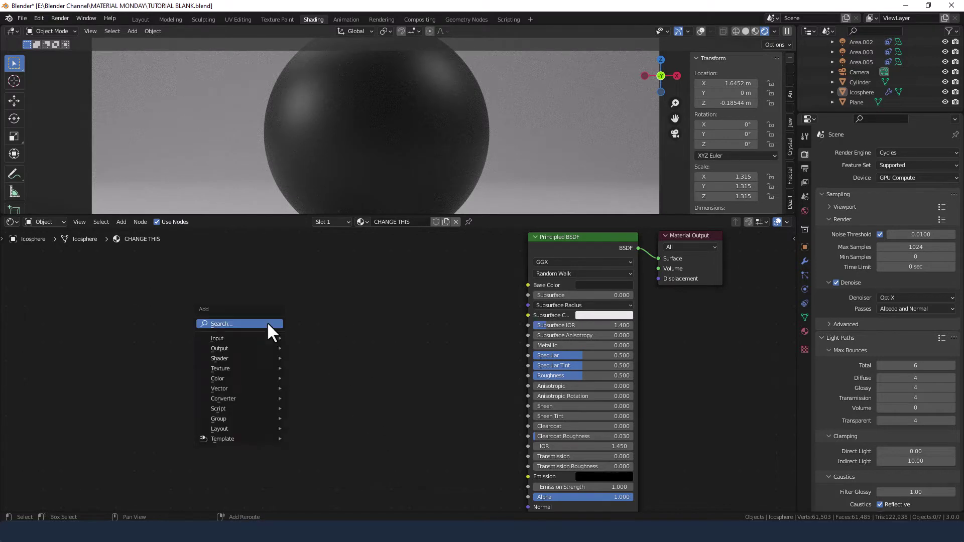
left_click(267, 324)
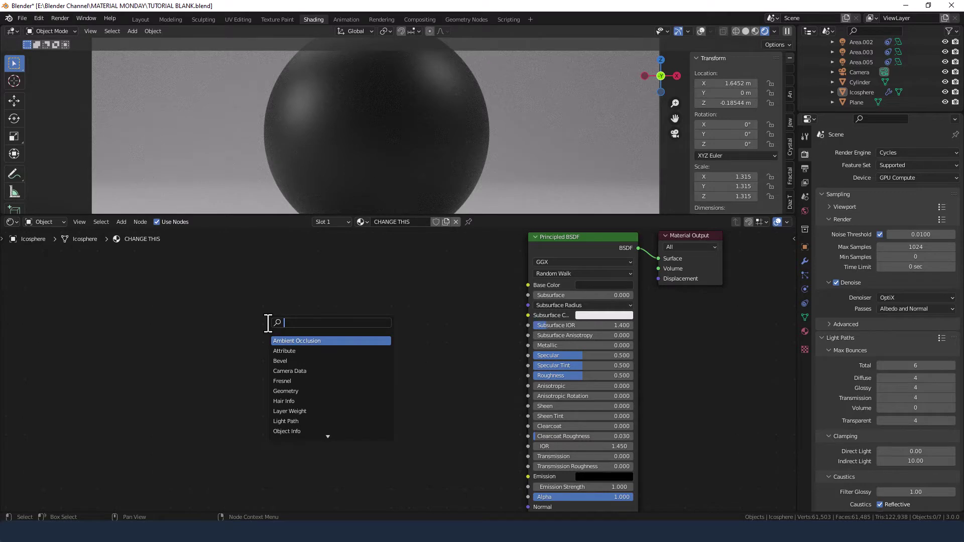
type("noise")
key("Down")
key("Return")
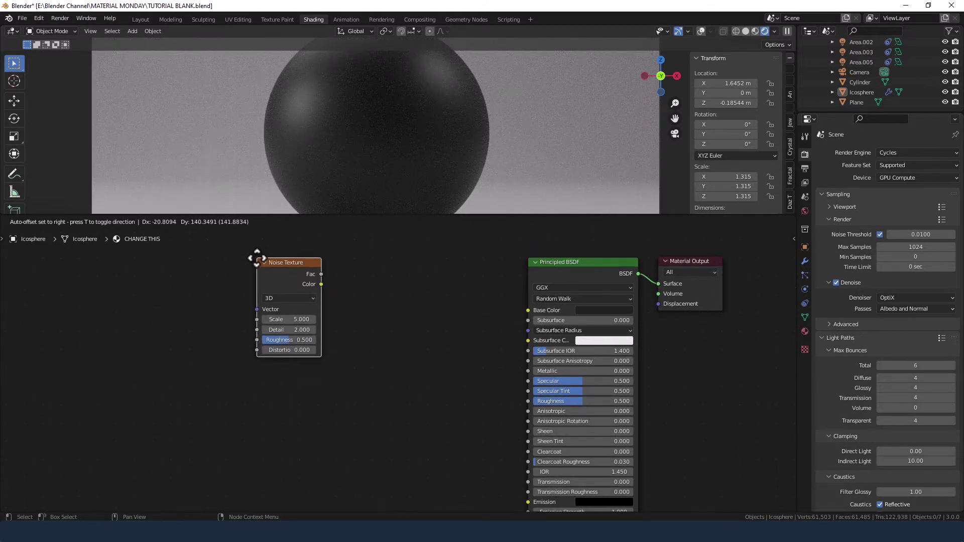
left_click(256, 255)
Add Mapping and Texture Coordinate nodes, linking Object to the vector and noise Fac to Roughness.
key("ctrl+t")
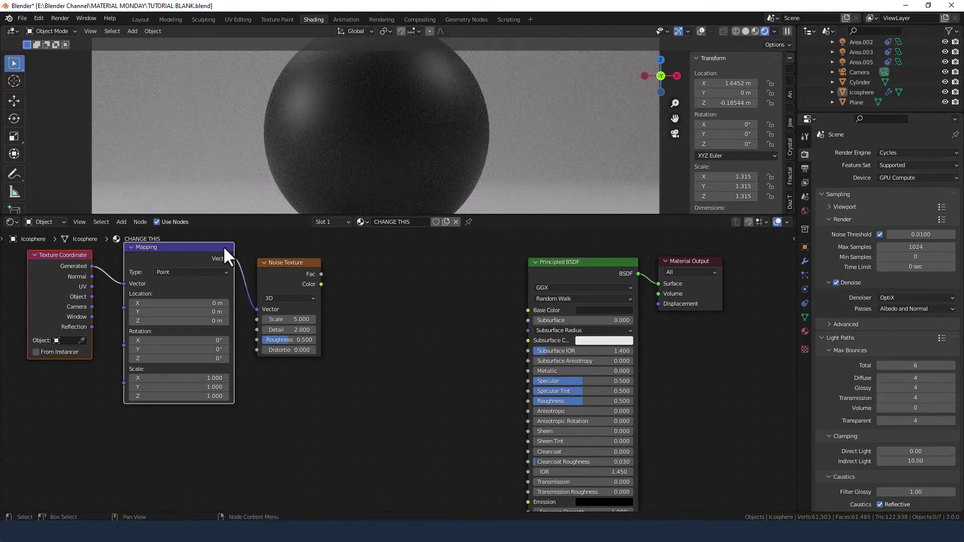
middle_click_drag(216, 249, 221, 258)
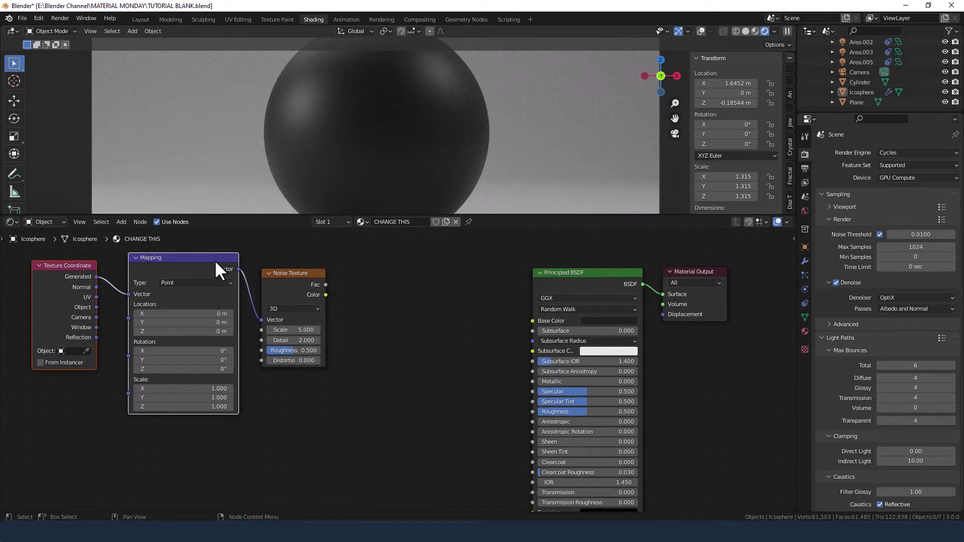
left_click_drag(191, 255, 189, 260)
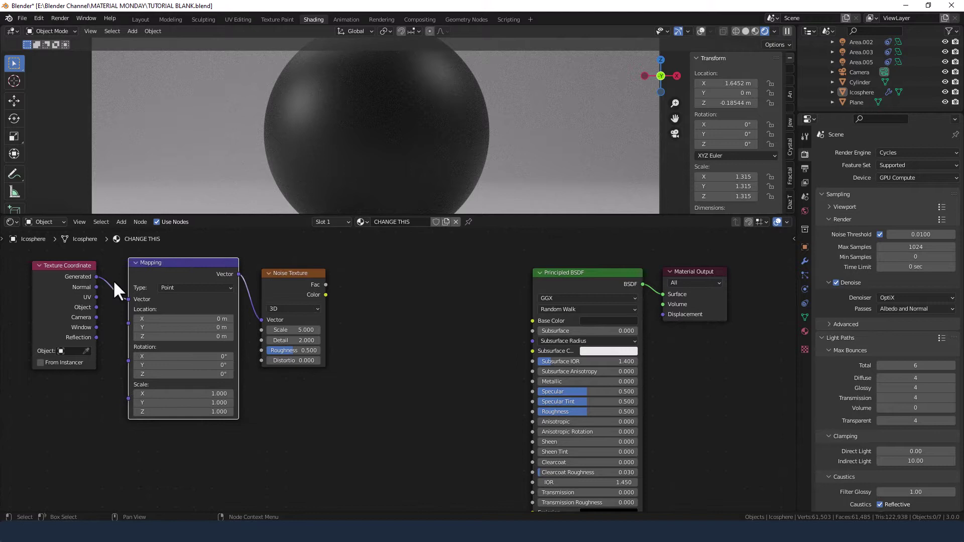
left_click_drag(97, 308, 129, 299)
left_click_drag(329, 286, 528, 410)
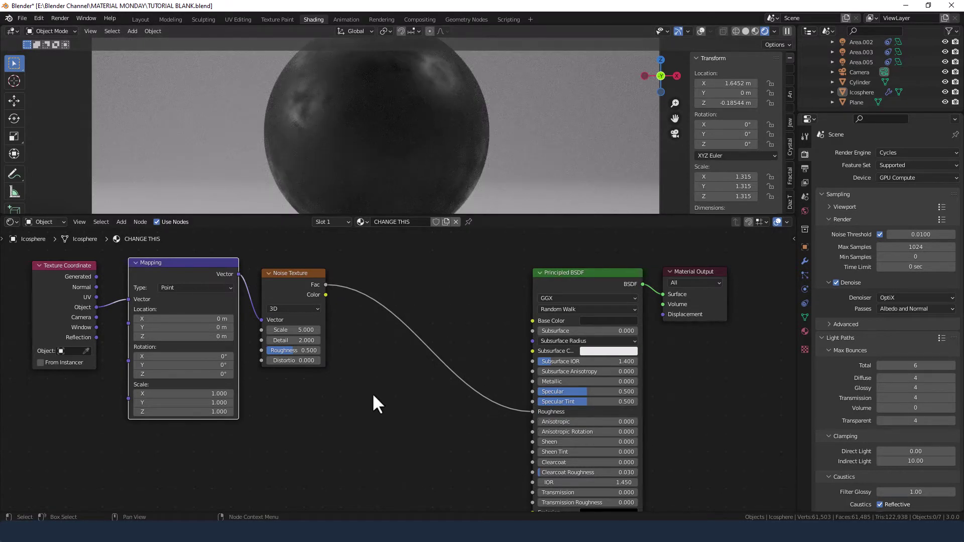
Insert a ColorRamp between the noise Fac and Roughness, with its black stop at 0.25.
middle_click_drag(371, 381, 366, 347)
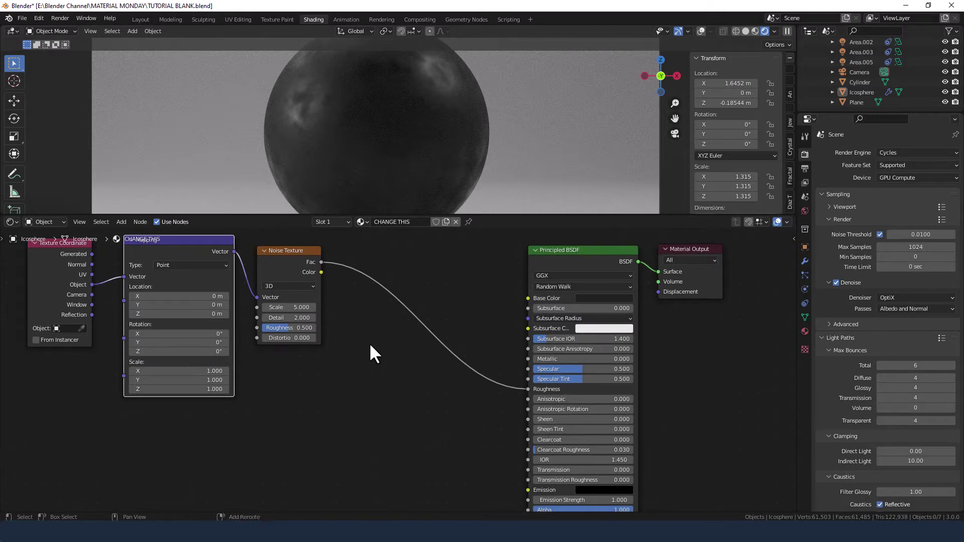
key("shift+a")
left_click(370, 345)
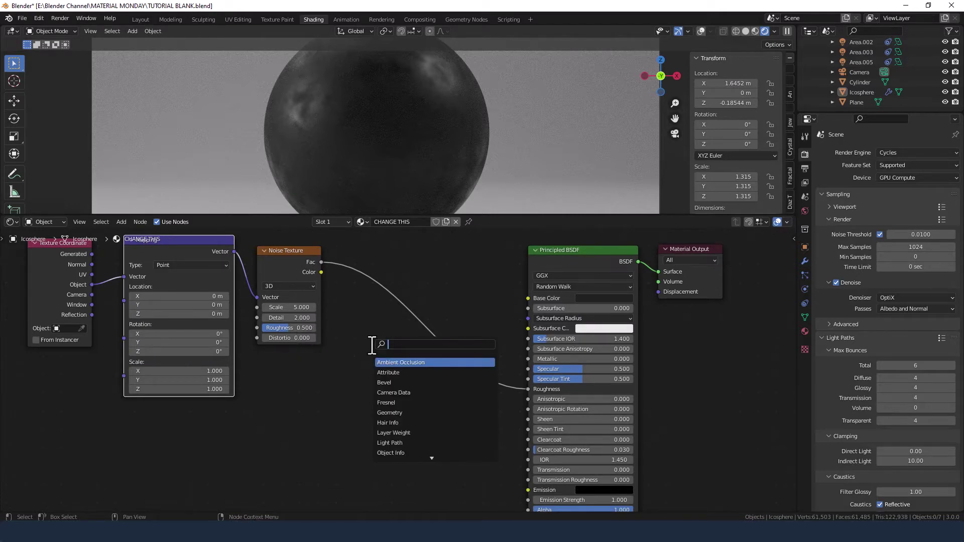
type("colo")
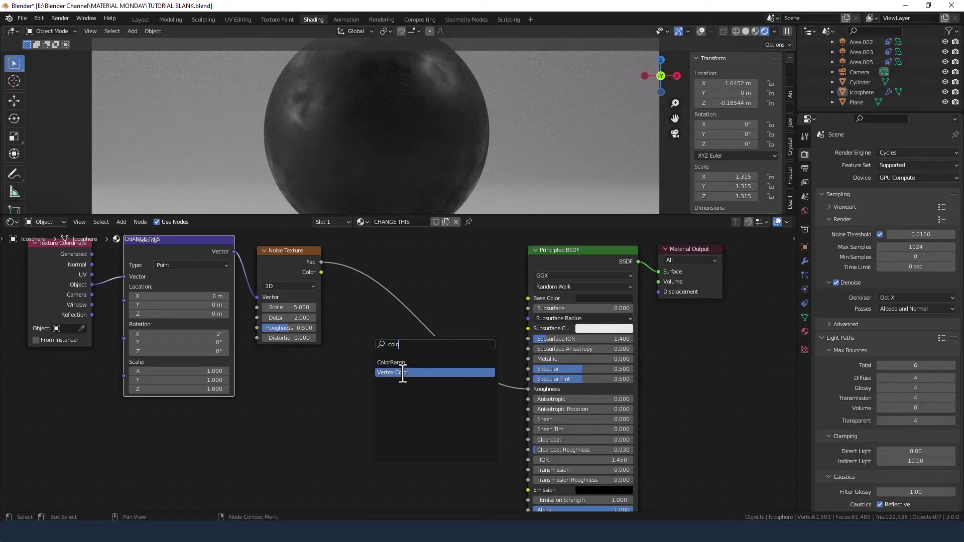
left_click(394, 362)
left_click(391, 347)
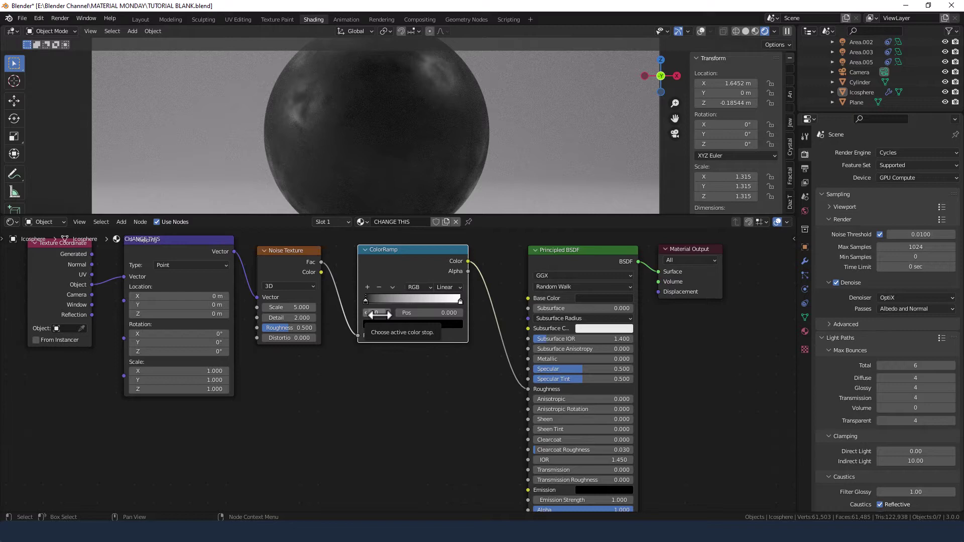
left_click(429, 314)
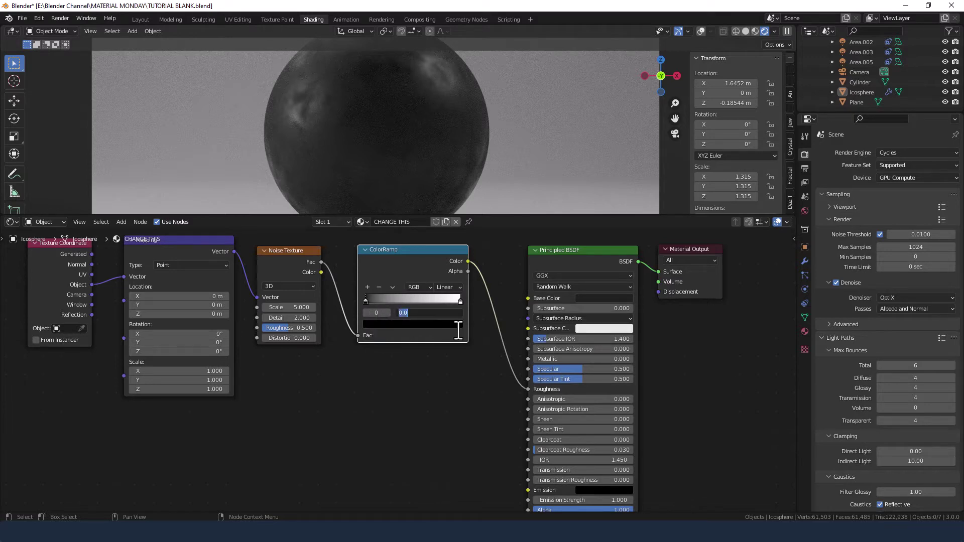
type(".25")
key("Return")
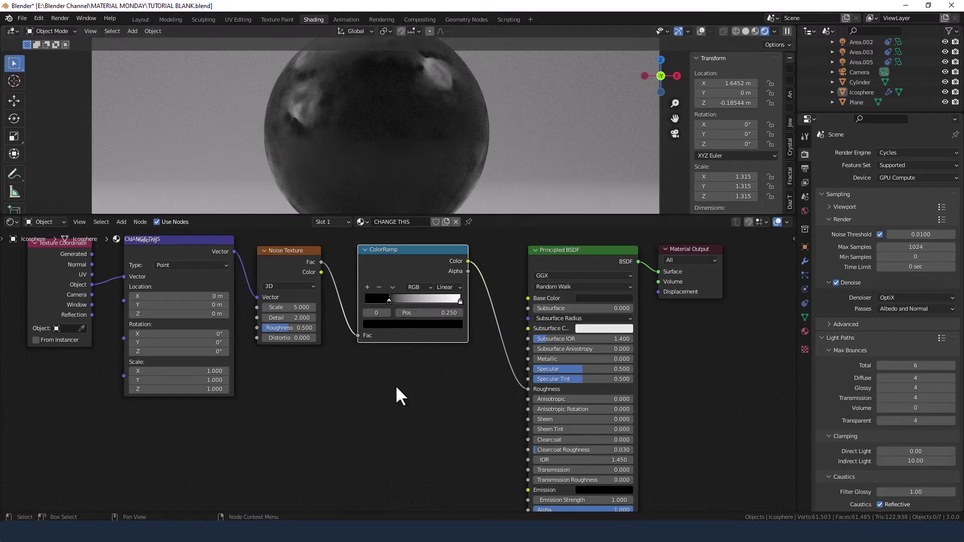
Set the Noise Texture to Scale 0.3, Detail 15 and Roughness 0.625.
left_click(289, 307)
type(".3")
key("Tab")
type("15")
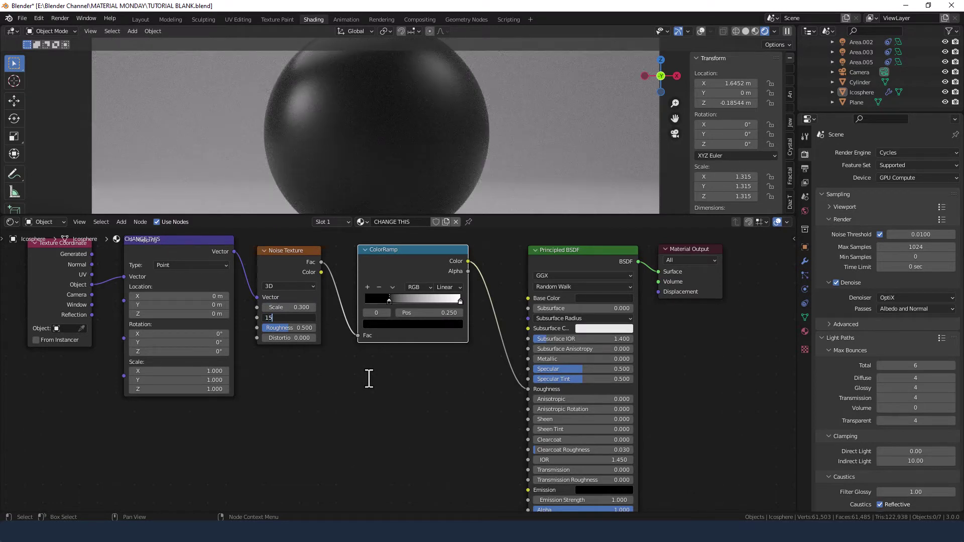
key("Tab")
type(".625")
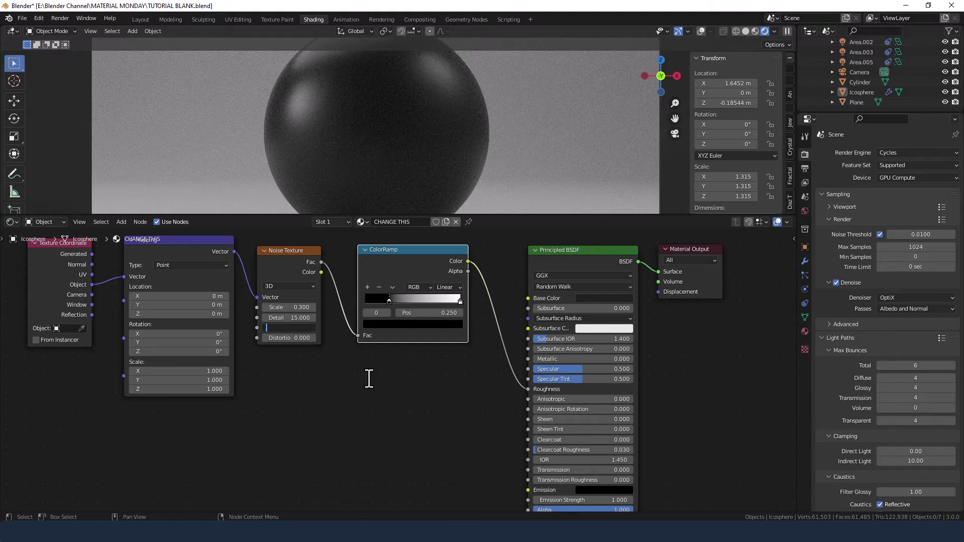
key("Return")
scroll(362, 392, "down", 1)
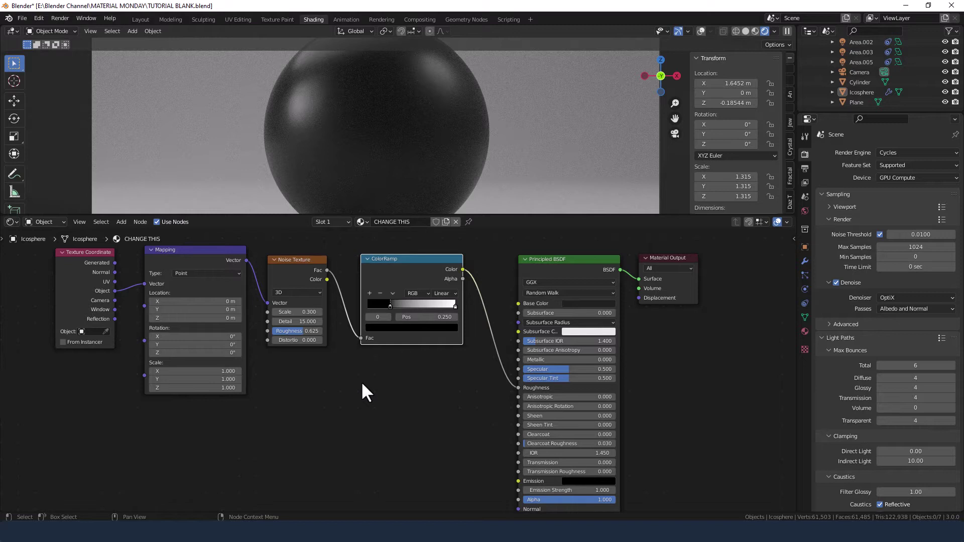
Add a Bump node below the shader and connect its Normal output to the BSDF Normal.
middle_click_drag(372, 380, 364, 377)
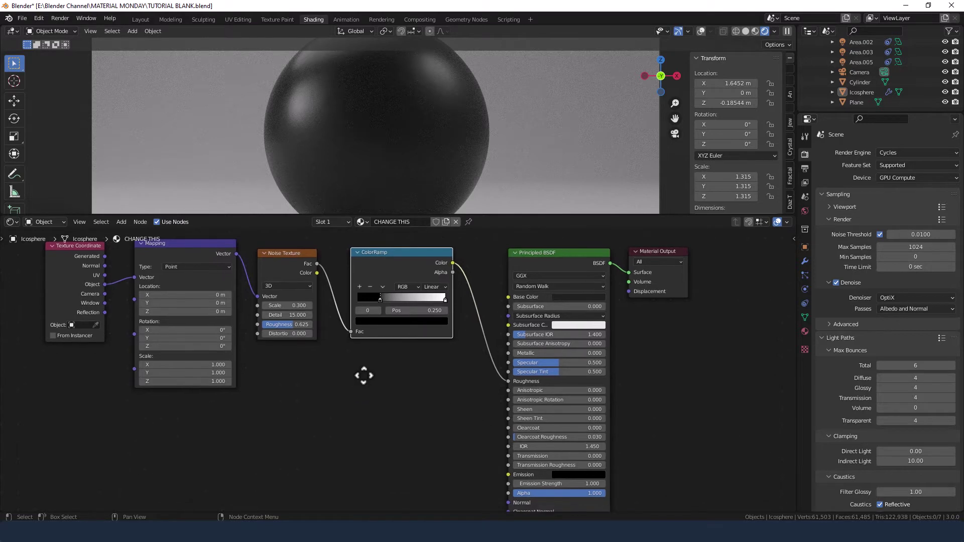
middle_click_drag(410, 436, 401, 405)
scroll(400, 405, "down", 1)
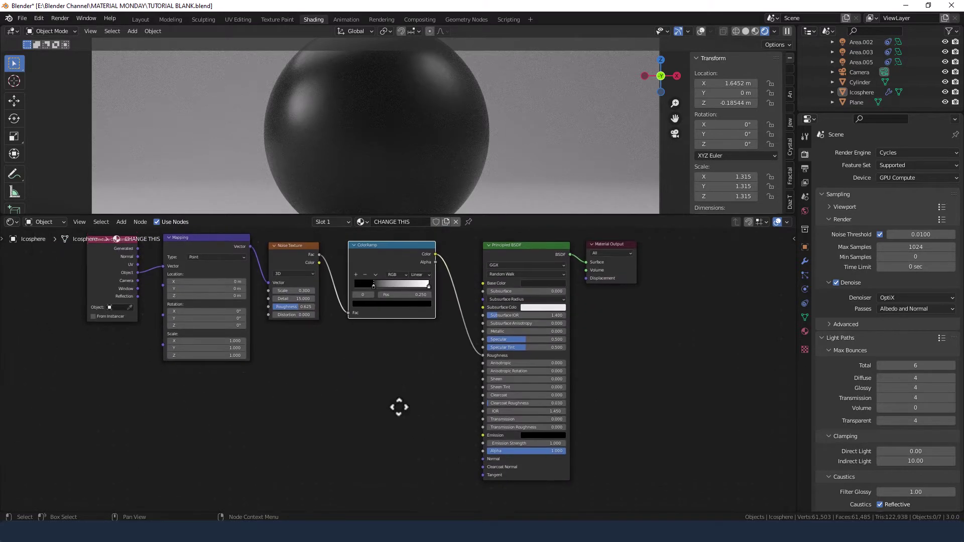
key("shift+a")
left_click(372, 393)
type("bump")
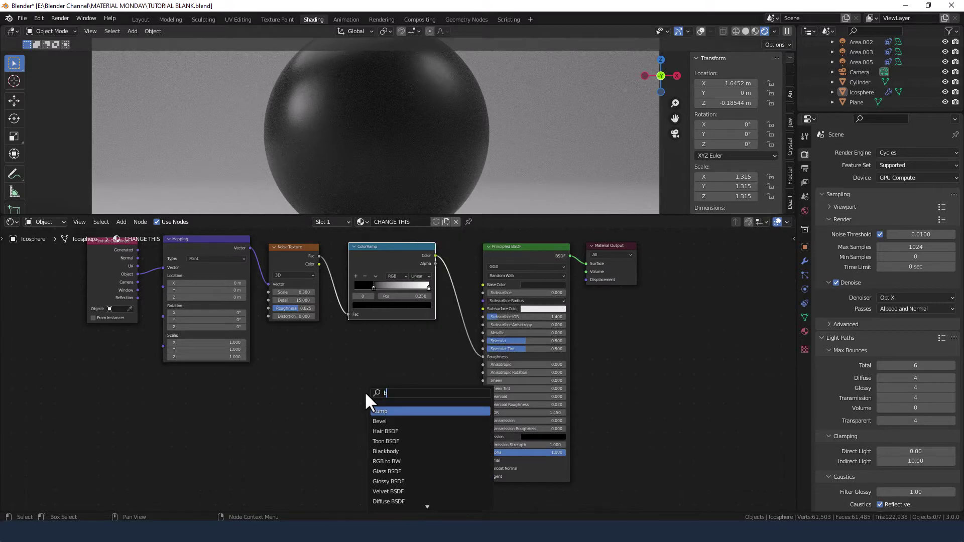
left_click(379, 411)
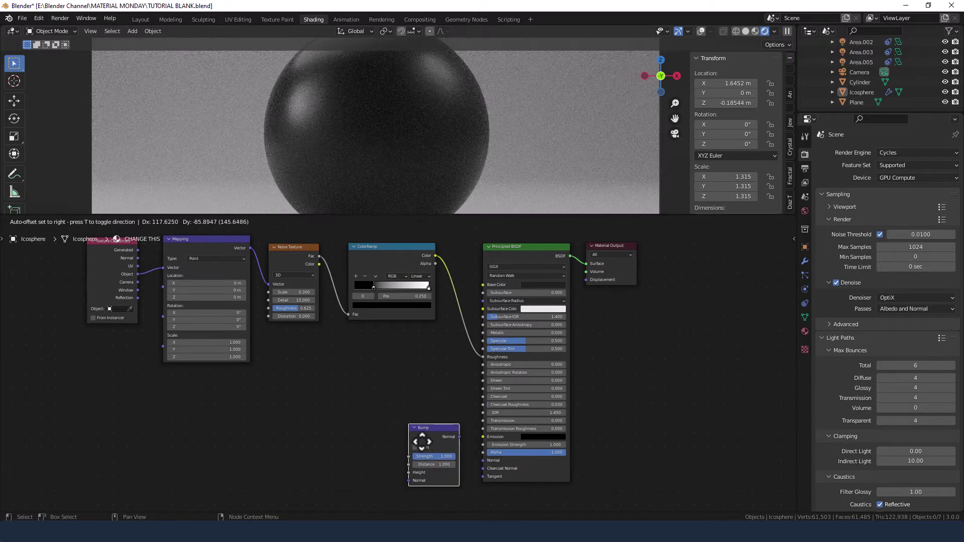
left_click(428, 436)
left_click_drag(459, 432, 483, 460)
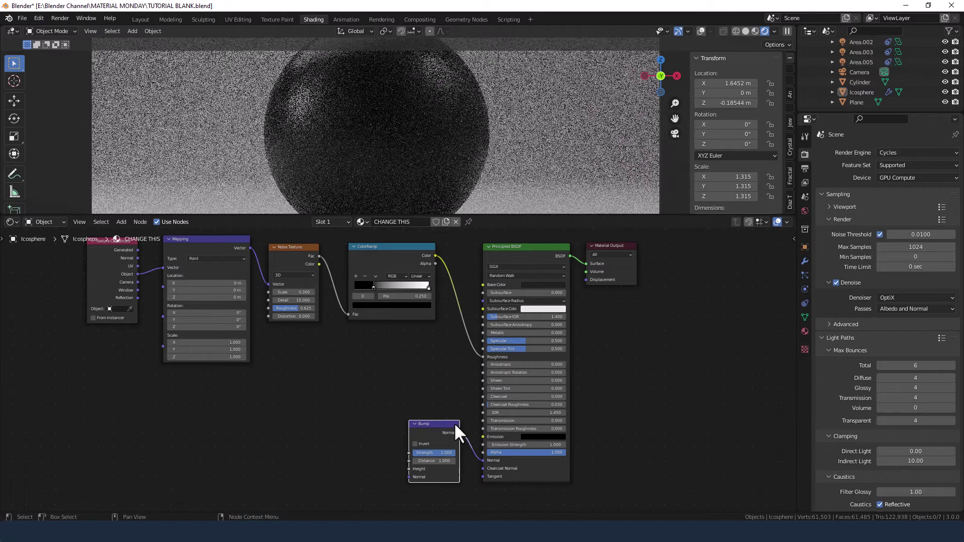
left_click_drag(450, 423, 446, 390)
left_click(440, 364)
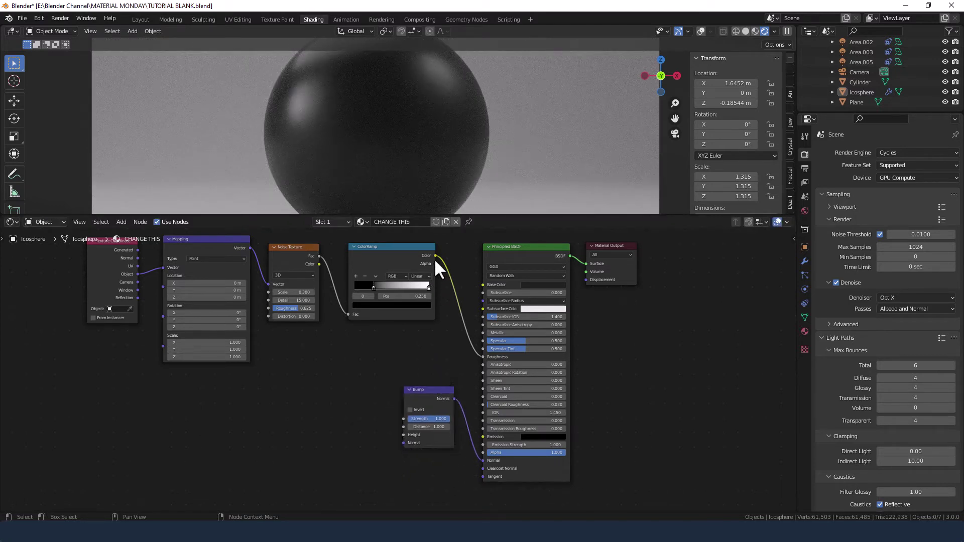
Connect the ColorRamp Color to Bump Height and shift the Bump, shader and output nodes right.
left_click_drag(435, 254, 399, 433)
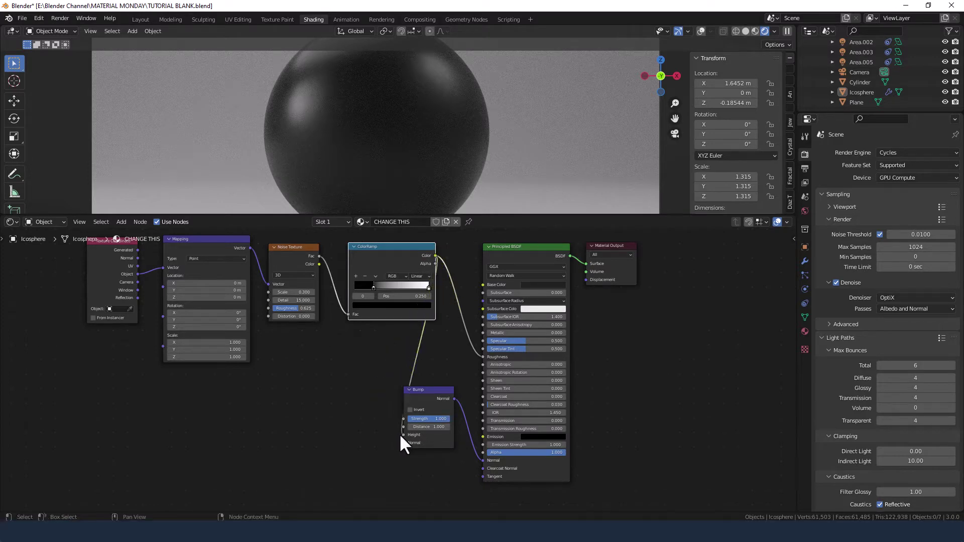
left_click(418, 390)
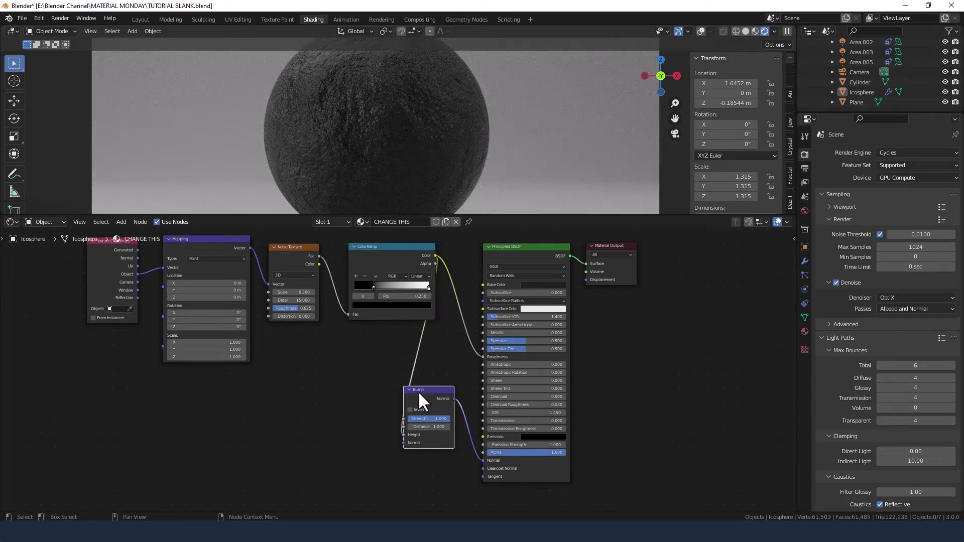
left_click(502, 249, "shift")
left_click(606, 246, "shift")
key("g")
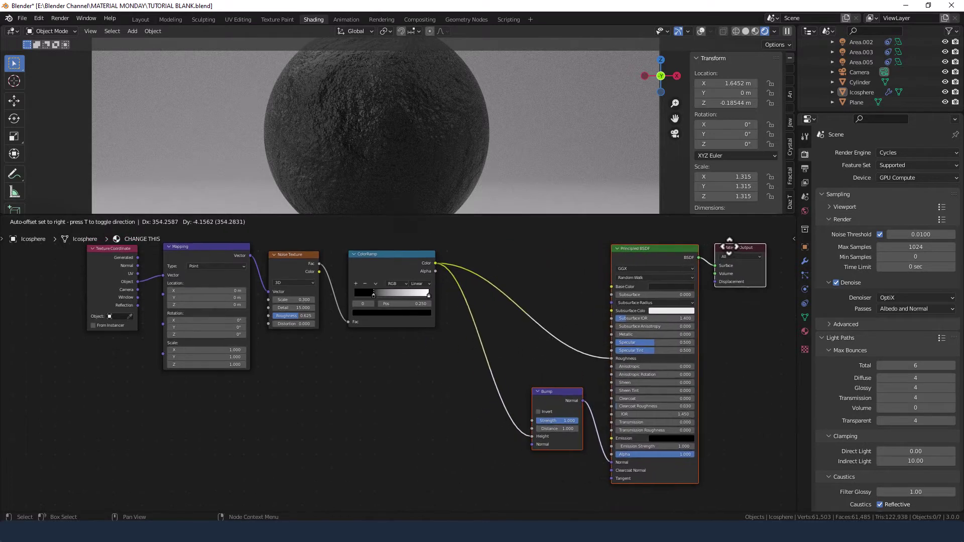
left_click(749, 263)
middle_click_drag(507, 359, 452, 363)
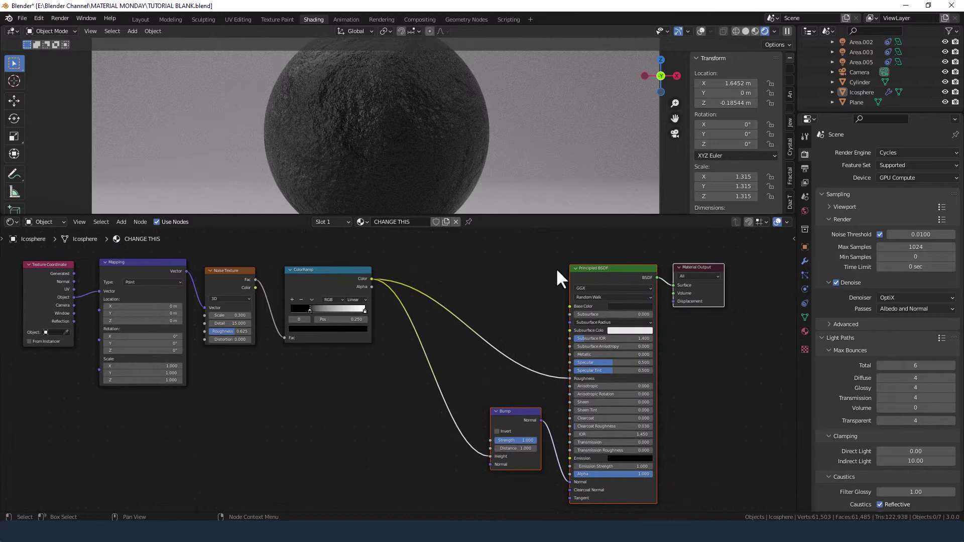
key("g")
left_click(628, 265)
middle_click_drag(538, 280, 552, 273)
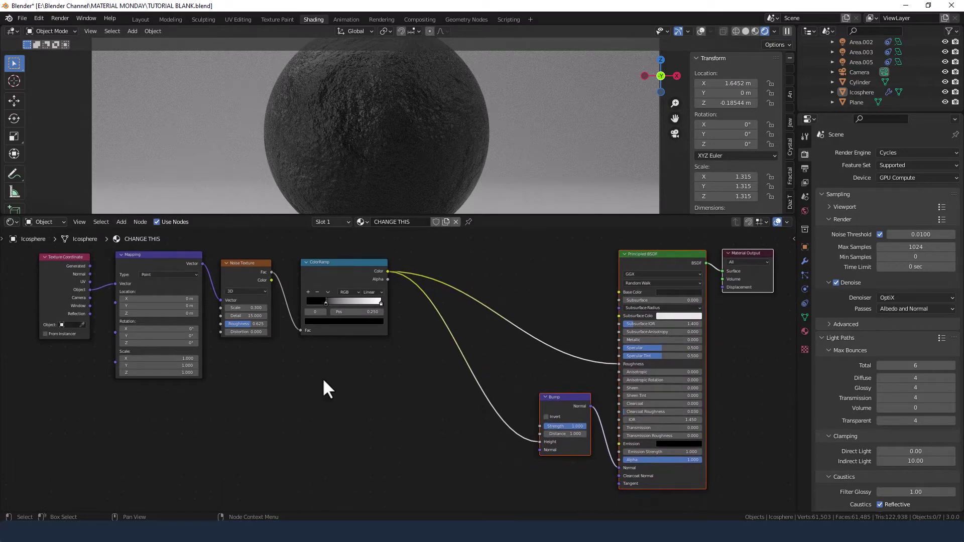
left_click_drag(382, 378, 226, 261)
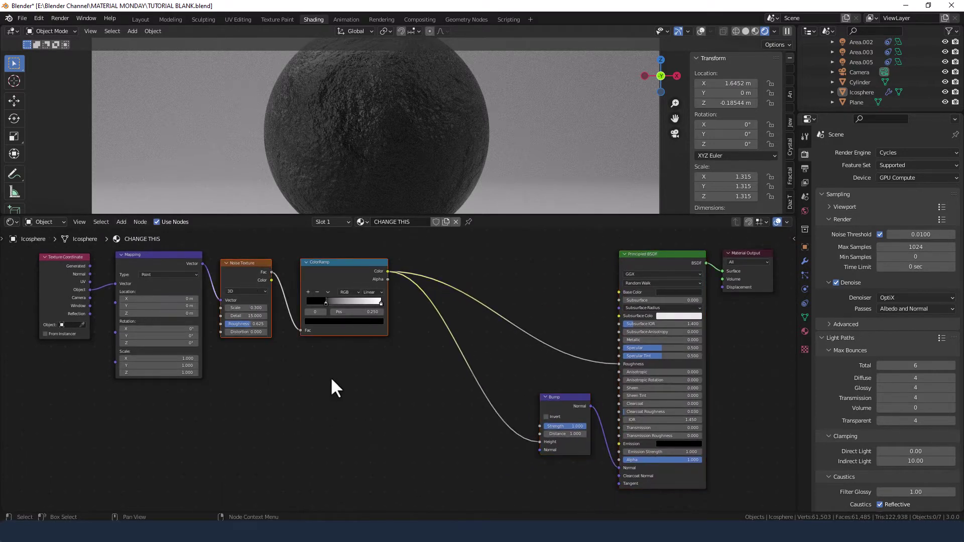
Duplicate the Noise Texture and ColorRamp below the originals and feed the Mapping vector into the copy.
key("shift+d")
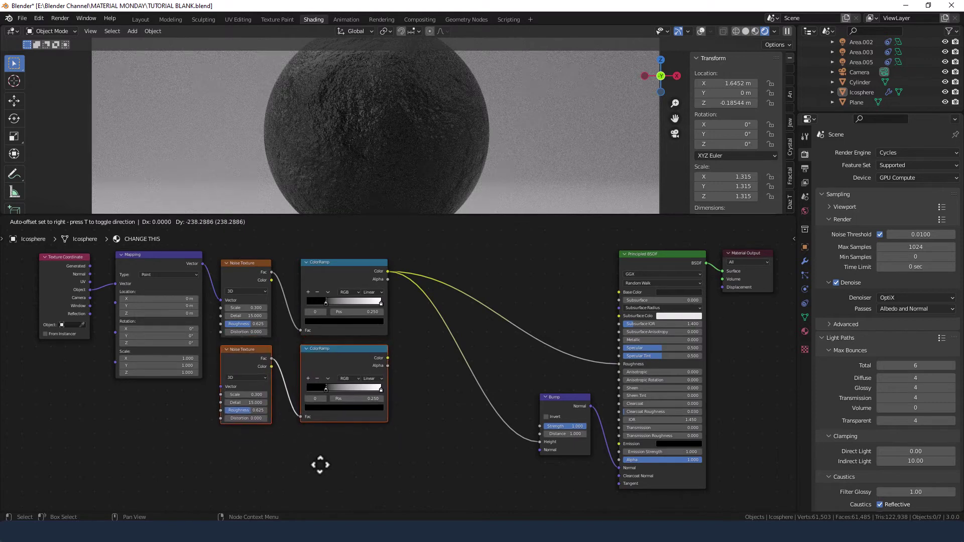
left_click(321, 467)
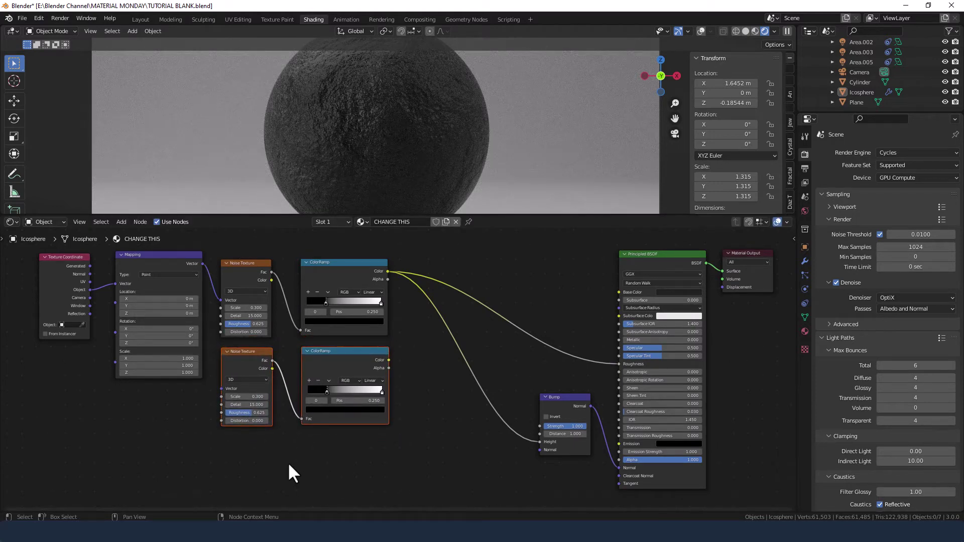
left_click(203, 263)
left_click_drag(202, 263, 220, 389)
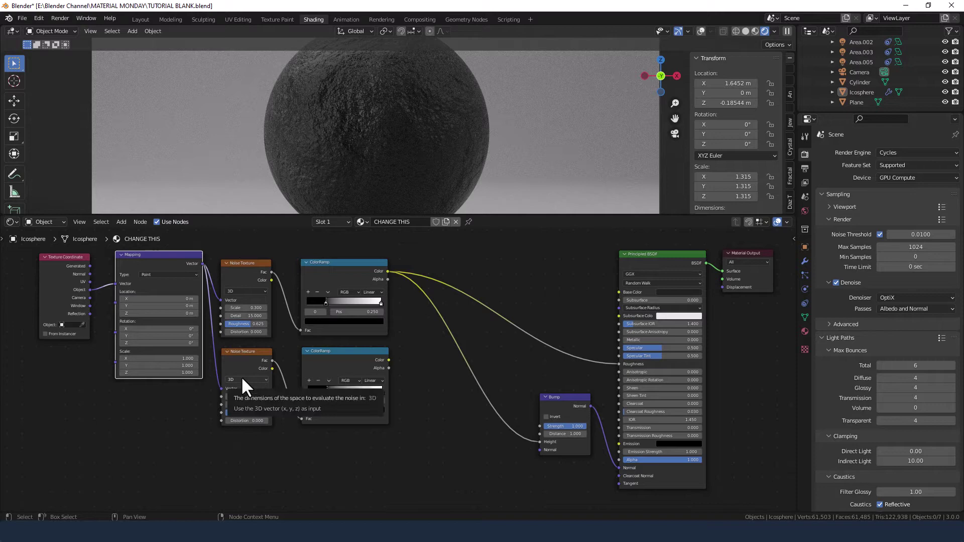
Switch the lower ColorRamp to Ease interpolation with its stop at position 0.550.
scroll(386, 387, "up", 2)
left_click(370, 387)
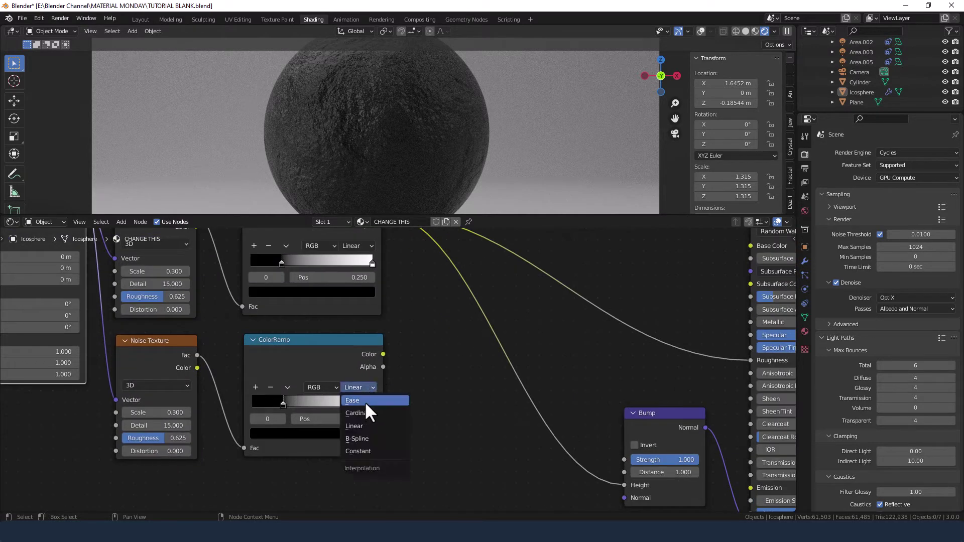
left_click(365, 401)
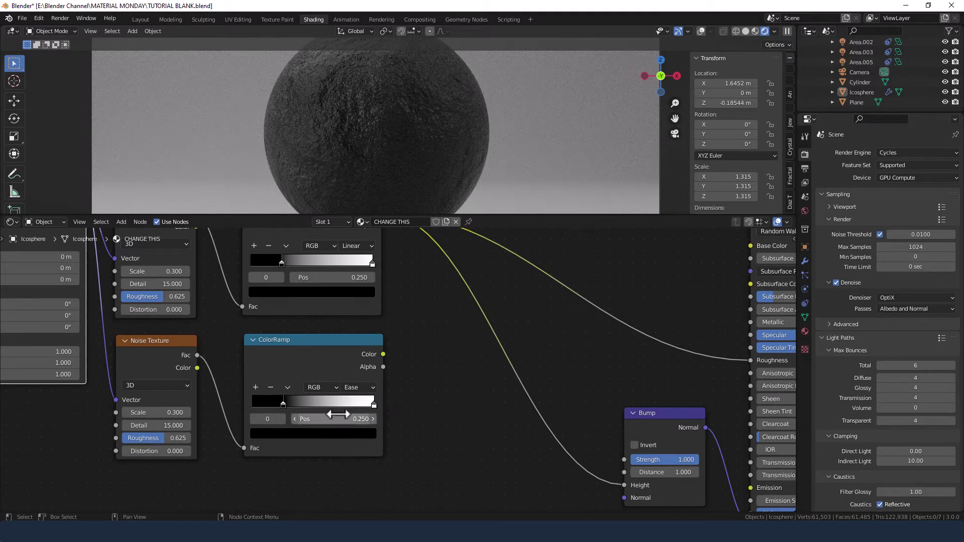
left_click(350, 419)
type(".55")
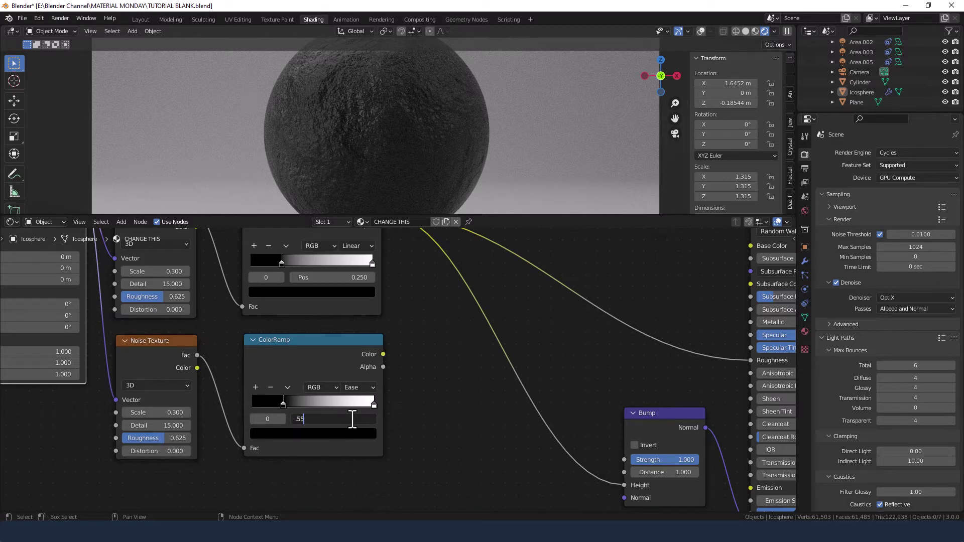
key("Return")
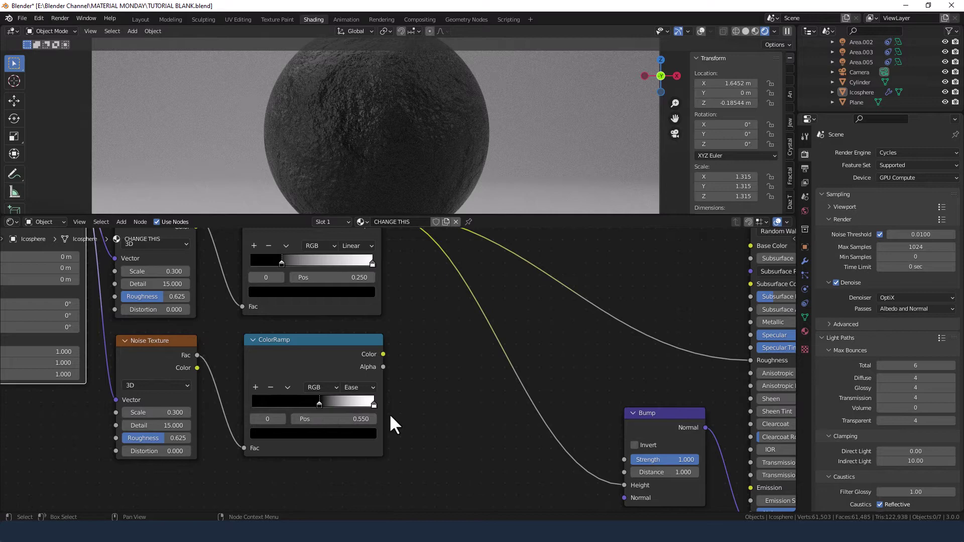
key("Home")
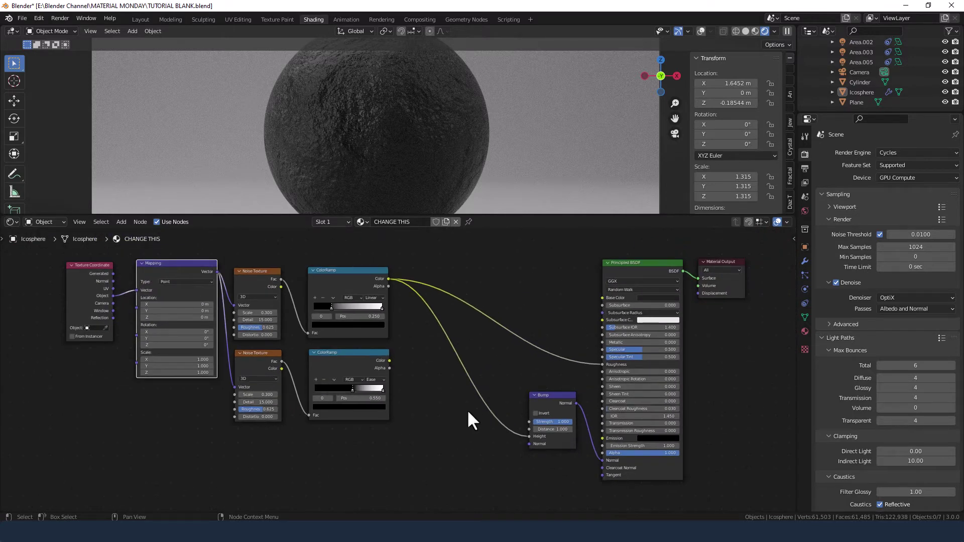
Duplicate the Bump node, chain it into the upper Bump's Normal, and feed it the lower ColorRamp colour.
left_click(541, 400)
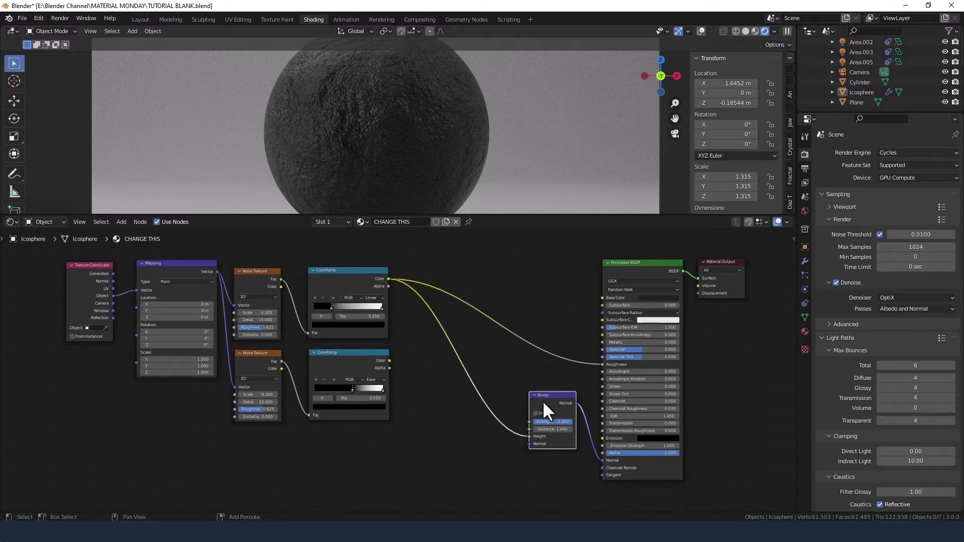
key("shift+d")
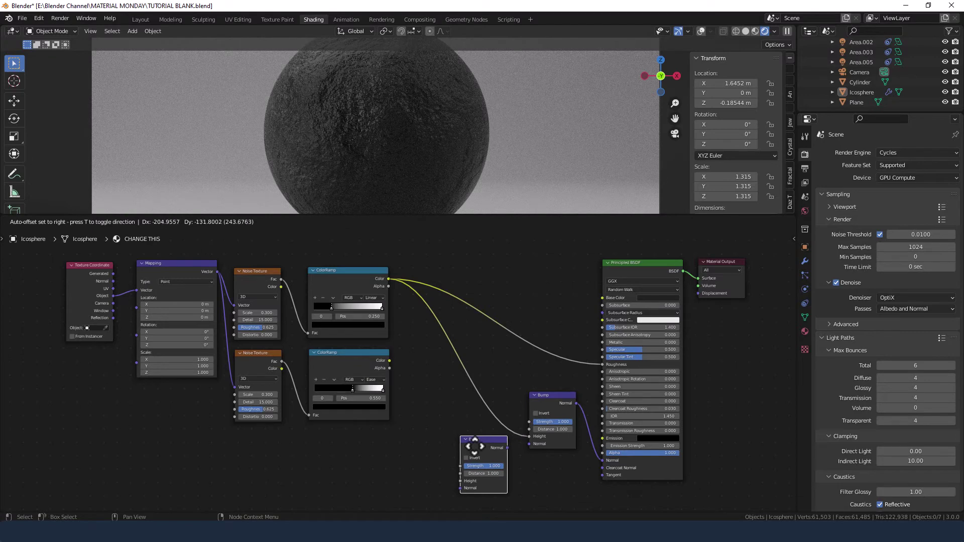
left_click(474, 447)
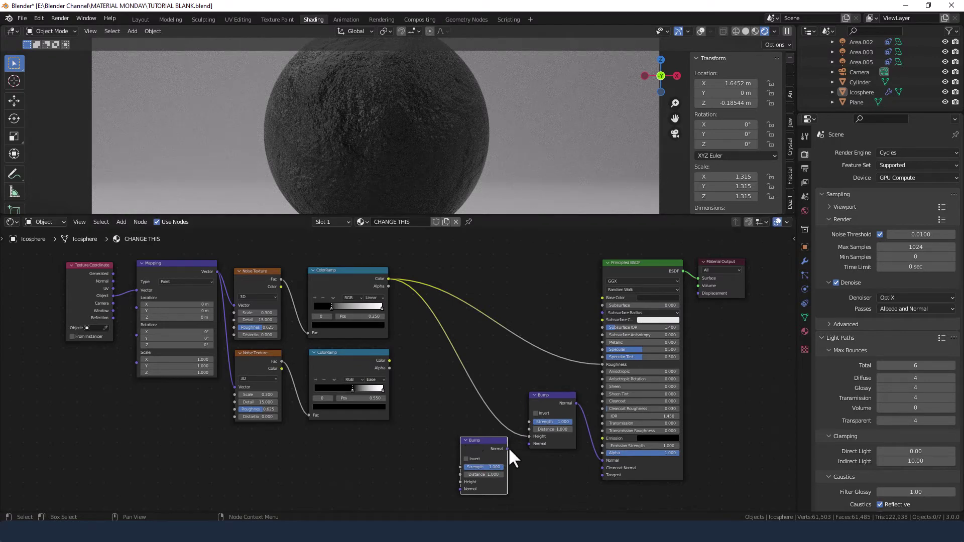
left_click_drag(508, 448, 529, 443)
left_click_drag(390, 360, 456, 481)
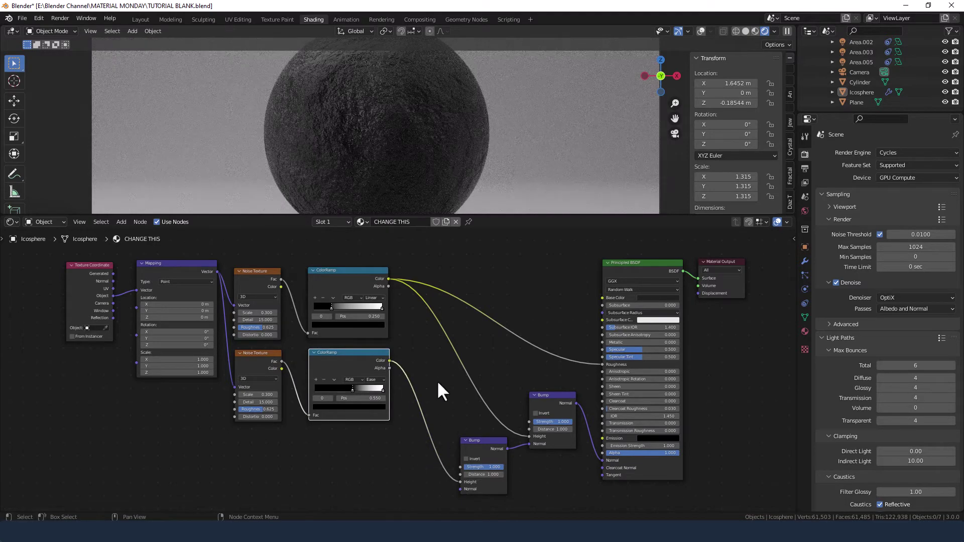
middle_click_drag(437, 377, 437, 374)
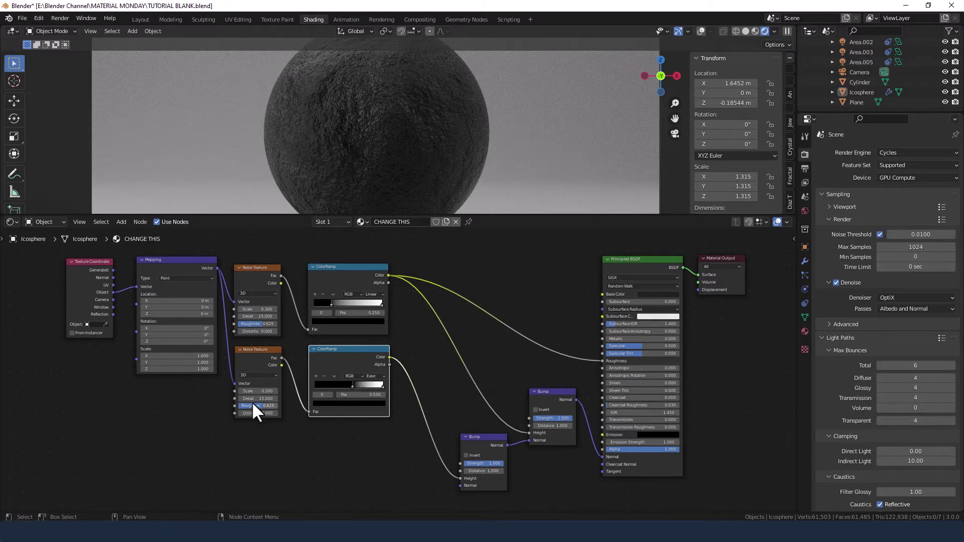
Give the lower Noise Texture Scale 10, Detail 14.5, Roughness 0.5 and Distortion 1.
scroll(252, 402, "up", 2)
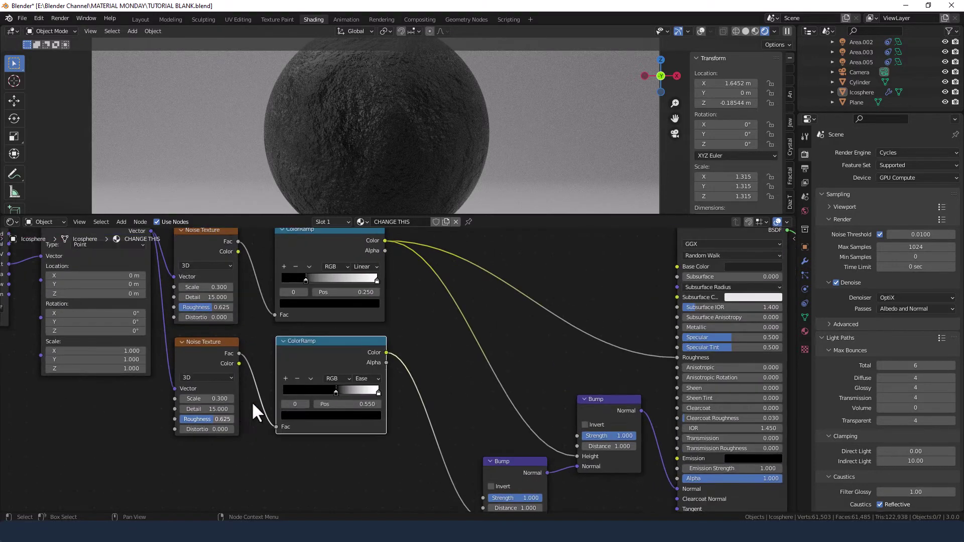
left_click(210, 396)
type("10")
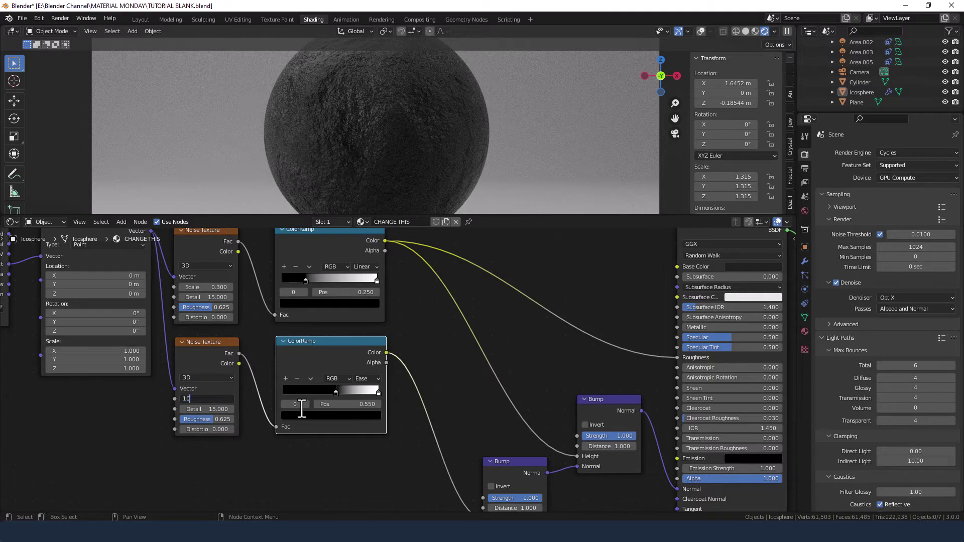
key("Tab")
type("14.5")
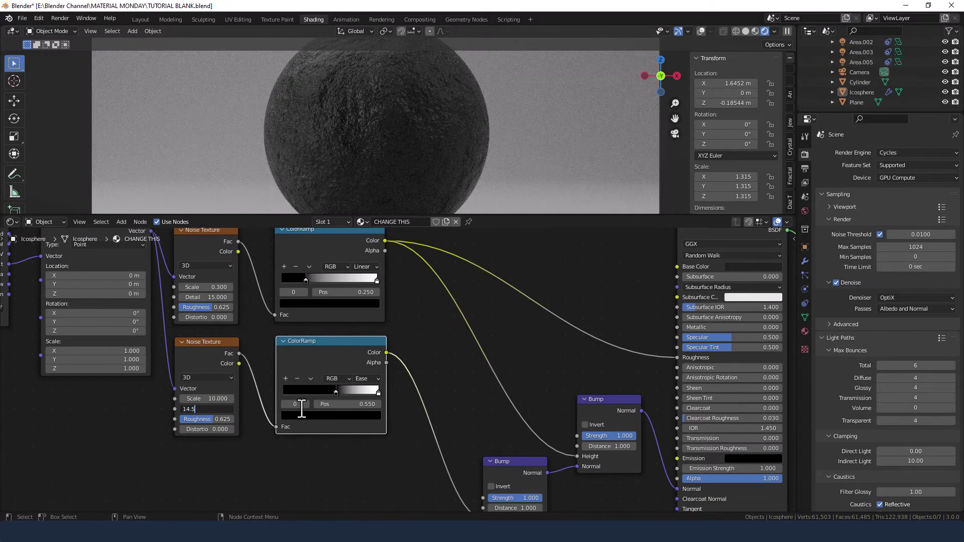
key("Tab")
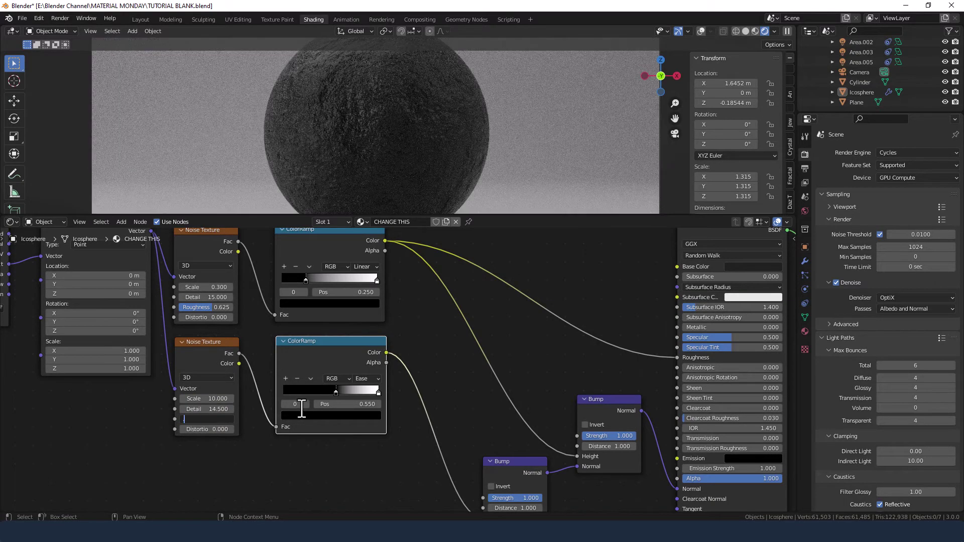
type(".5")
key("Tab")
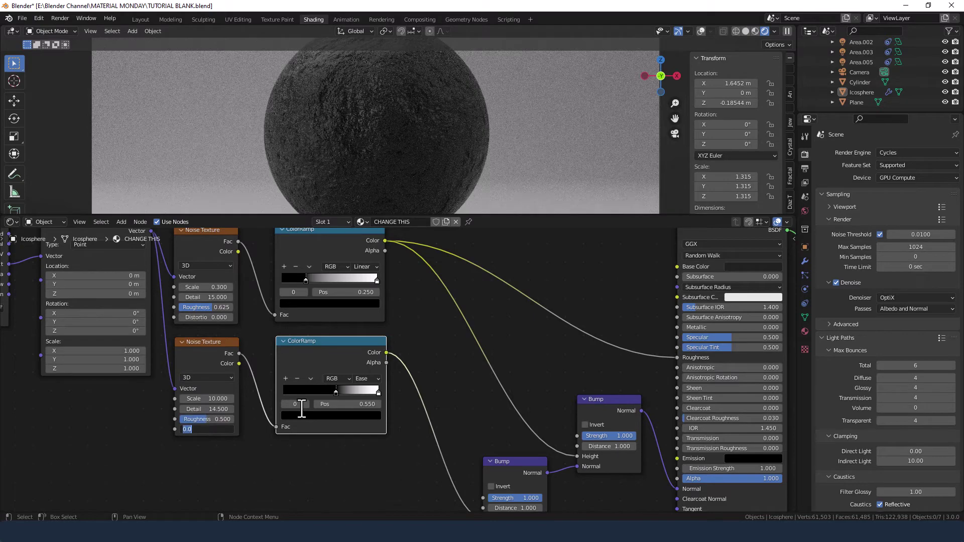
type("1")
key("Return")
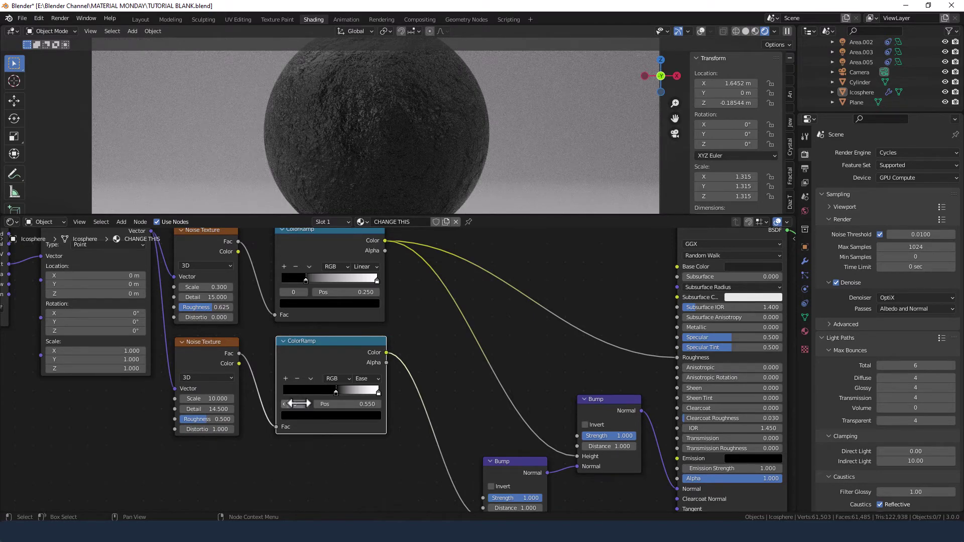
scroll(374, 460, "down", 2)
middle_click_drag(374, 460, 340, 432)
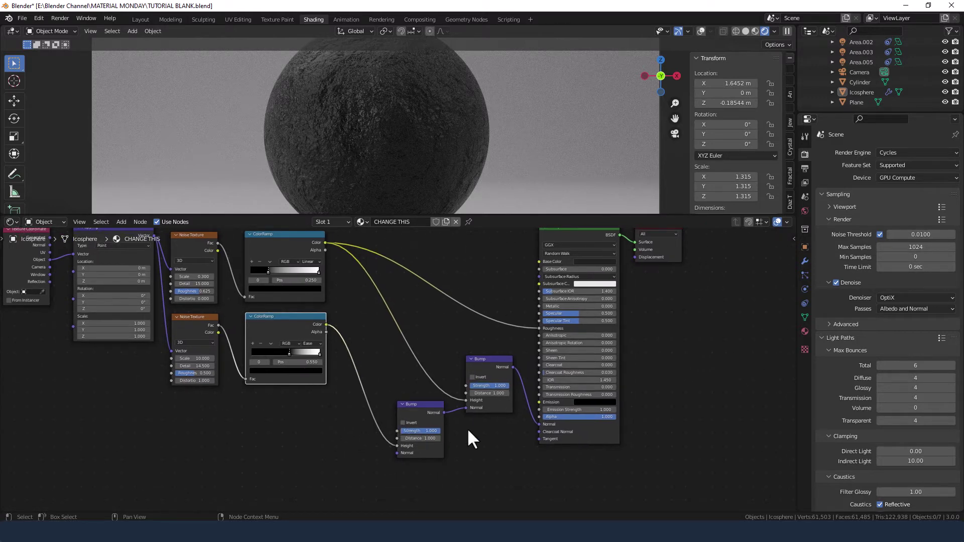
Set the upper Bump node's Strength and Distance both to 0.1.
scroll(468, 429, "up", 3)
middle_click_drag(500, 437, 417, 356)
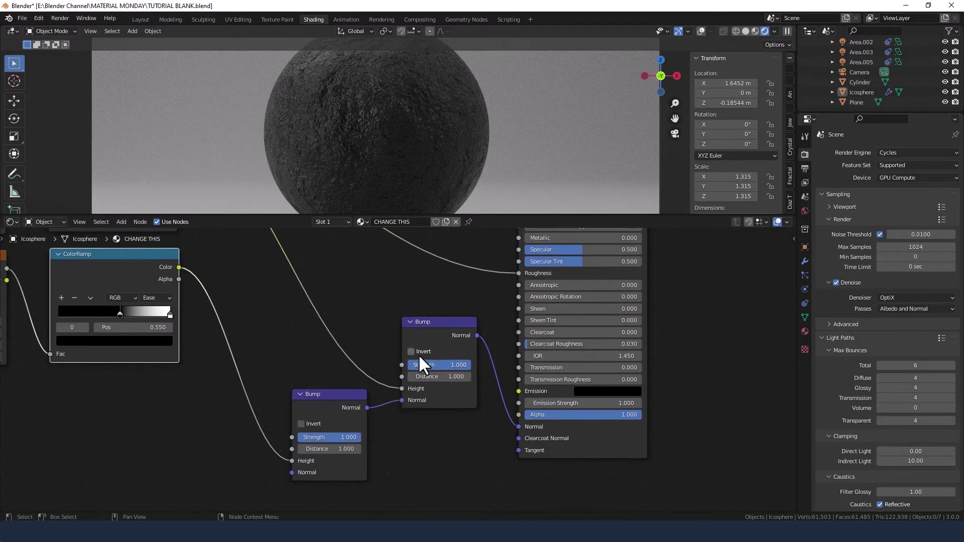
left_click(440, 366)
key("BackSpace")
type(".1")
key("Tab")
type(".14")
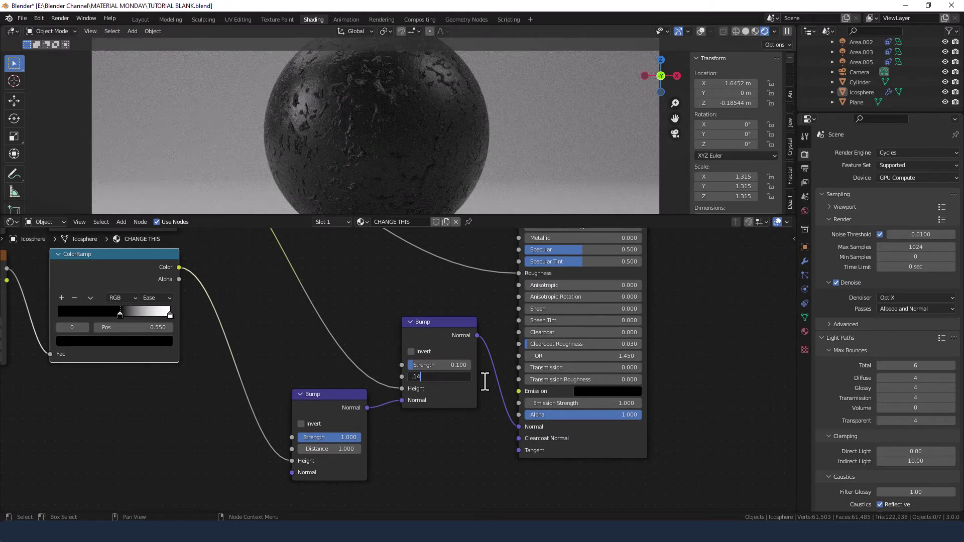
key("BackSpace")
key("Return")
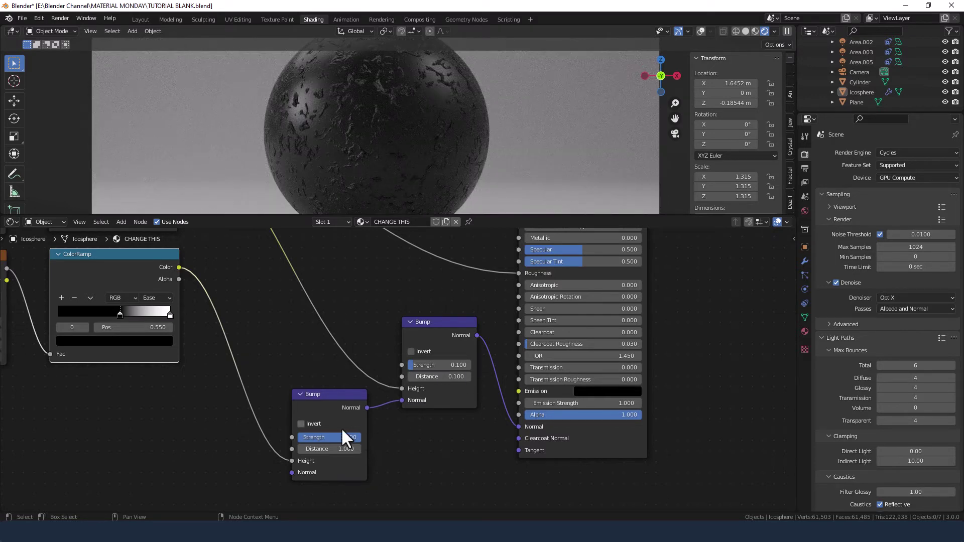
Enable Invert on the lower Bump node and give it Strength 0.5 and Distance 0.1.
left_click(302, 424)
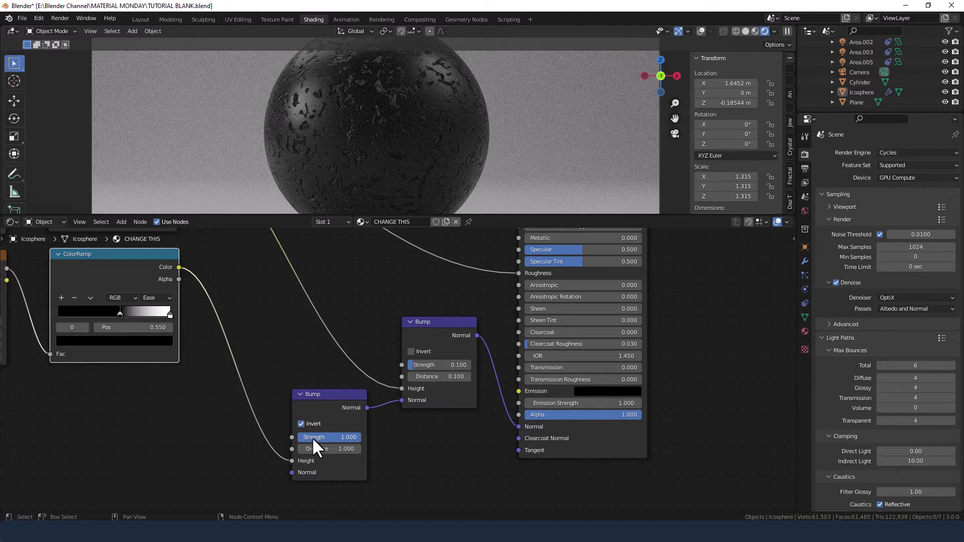
left_click(314, 437)
key("BackSpace")
type(".5")
key("Tab")
type(".1")
key("Return")
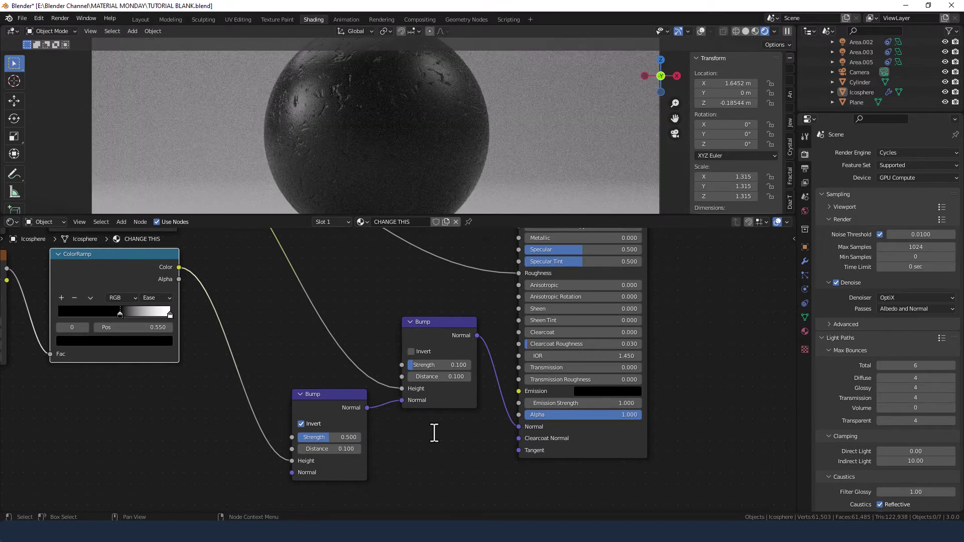
scroll(517, 417, "down", 4)
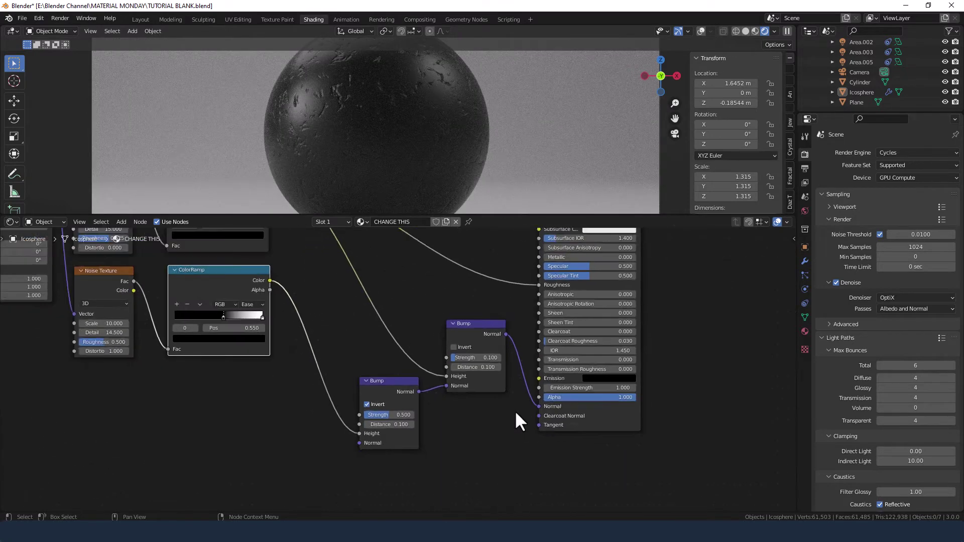
scroll(509, 408, "down", 1)
middle_click_drag(404, 344, 431, 329)
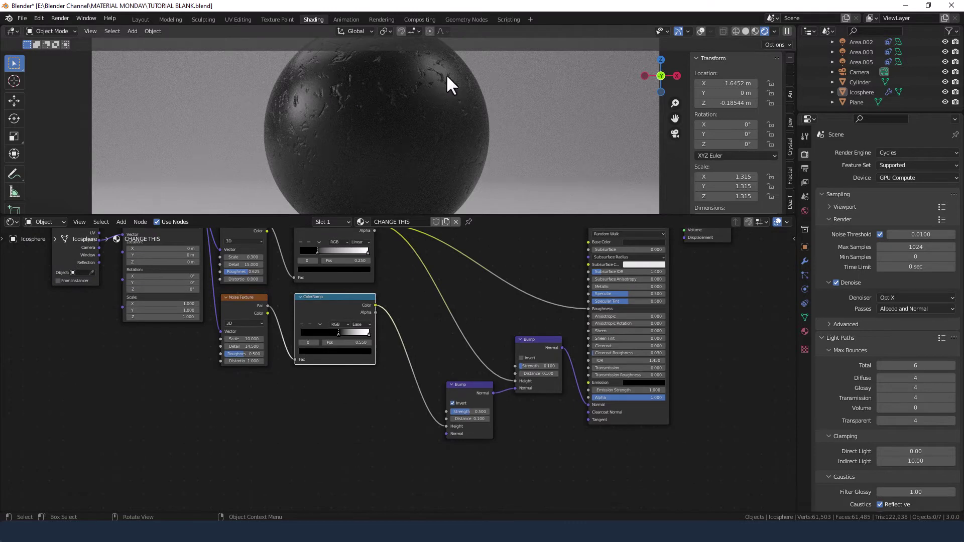
scroll(268, 440, "down", 1)
middle_click_drag(268, 440, 299, 410)
Add a Wave Texture below the second noise and feed it the Mapping vector.
key("shift+a")
mouse_move(299, 409)
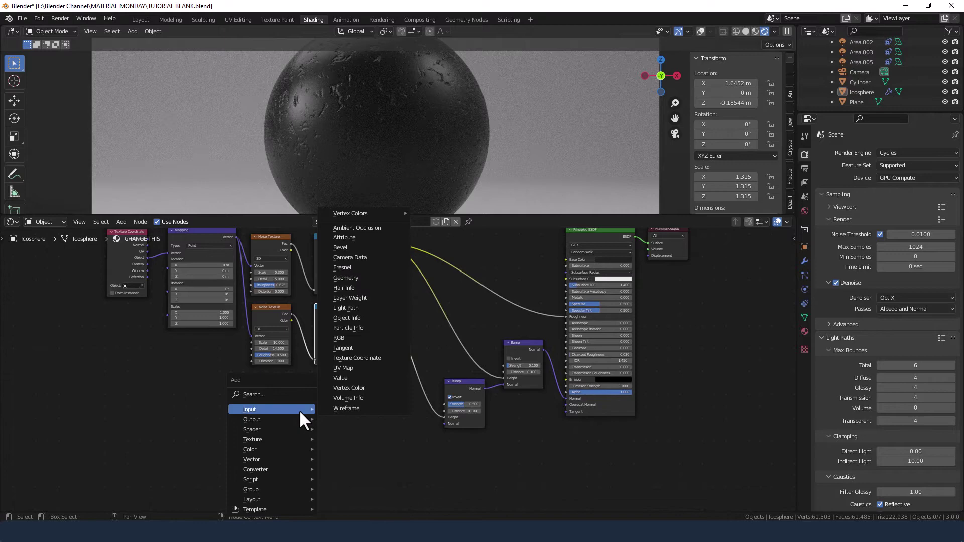
left_click(270, 393)
type("wav")
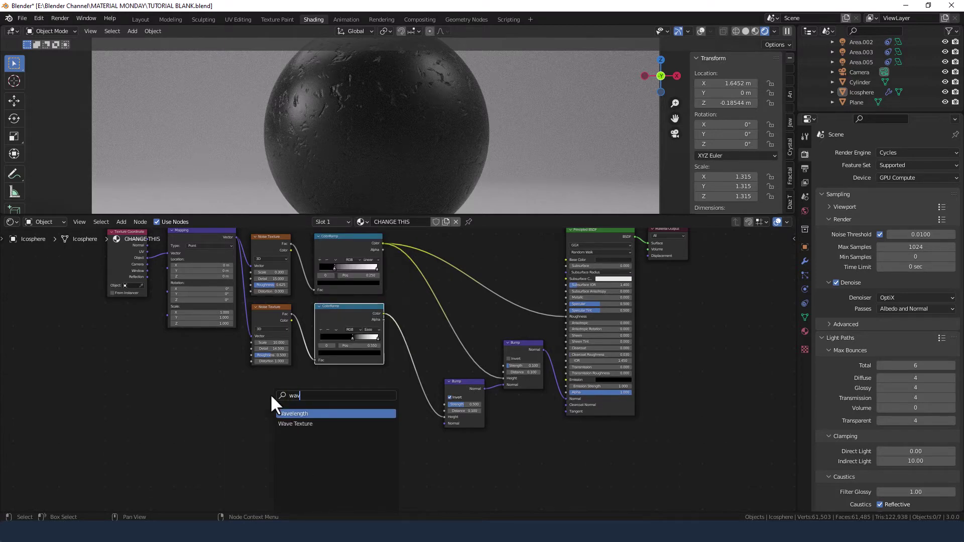
left_click(291, 424)
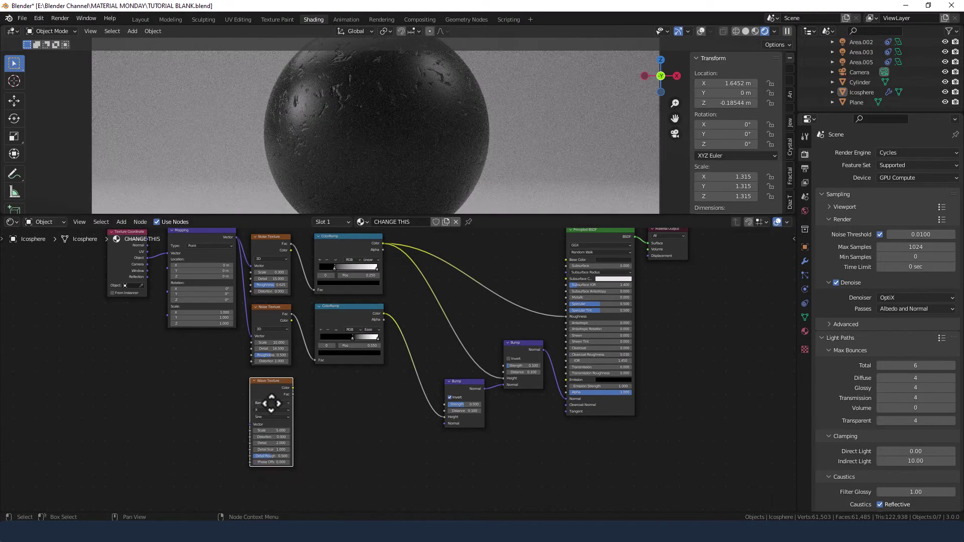
left_click(270, 401)
left_click_drag(235, 236, 249, 424)
Set the Wave Texture's bands direction to Z.
scroll(250, 424, "up", 3)
middle_click_drag(282, 435, 361, 367)
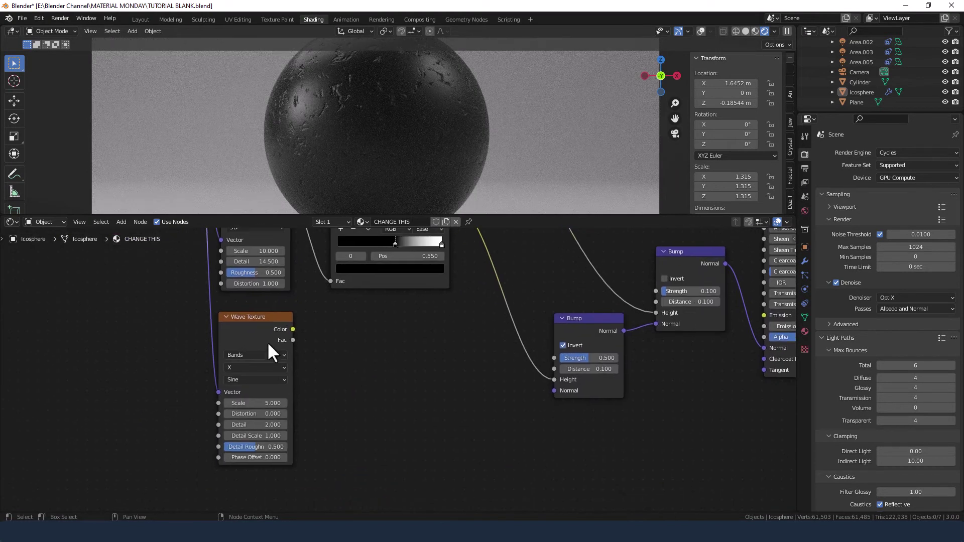
left_click(245, 368)
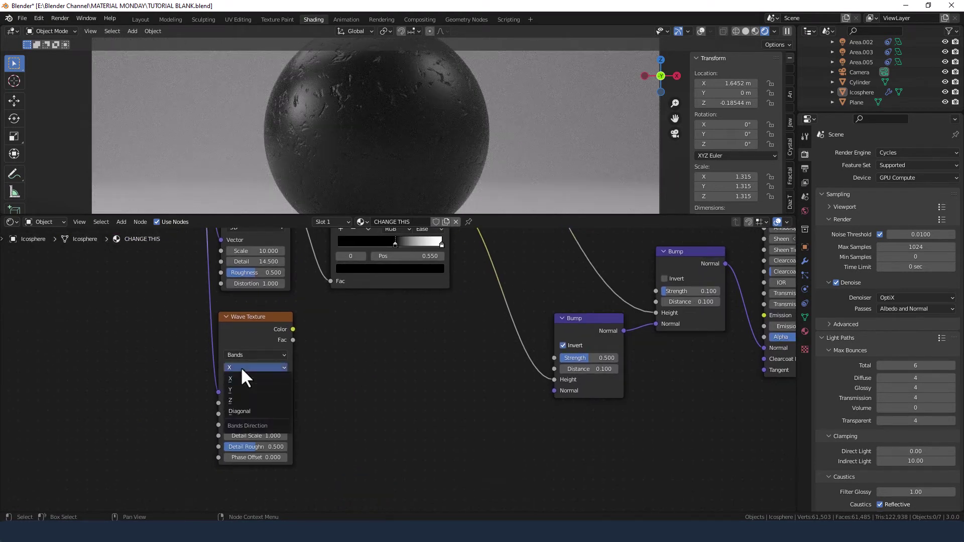
left_click(236, 402)
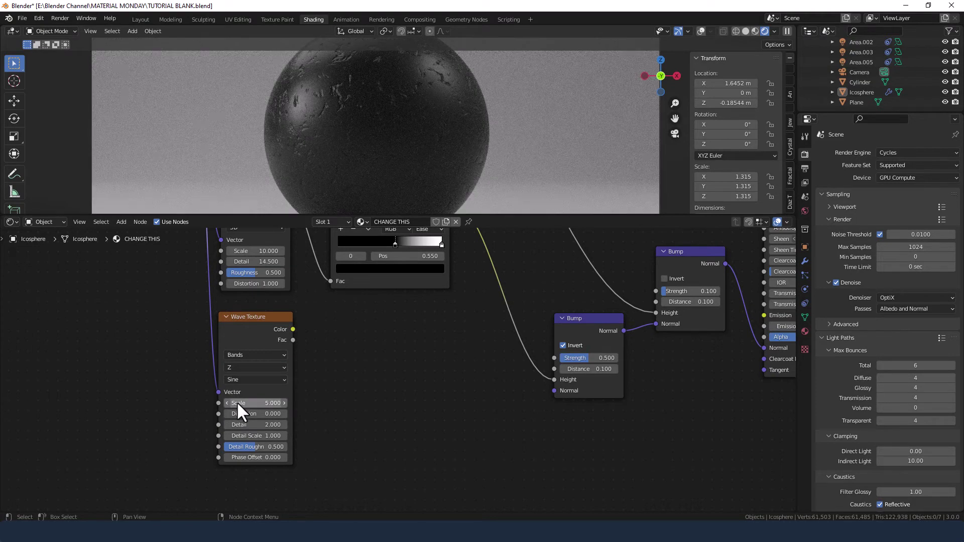
Duplicate the second ColorRamp and lower Bump beside the wave, chaining the new Bump's Normal into the lower Bump.
scroll(306, 402, "down", 4)
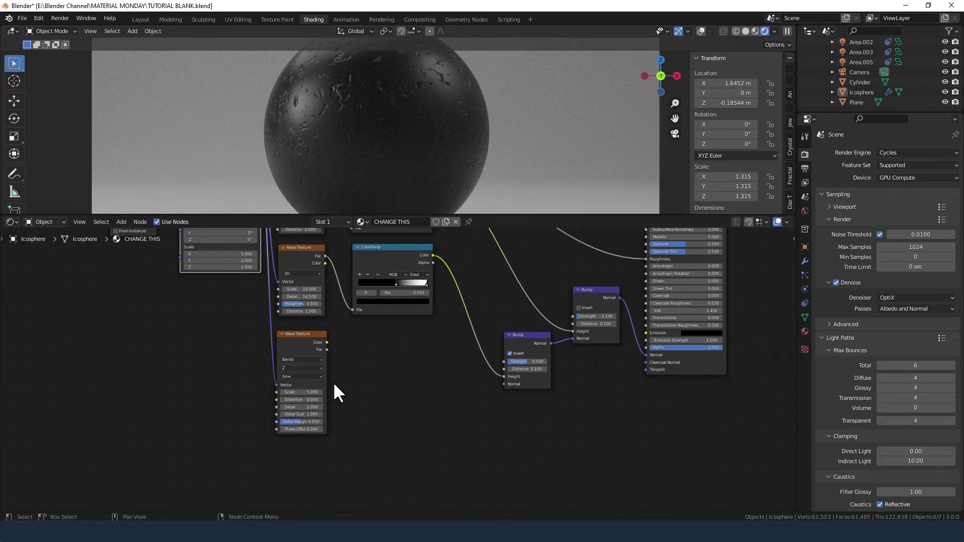
left_click(318, 271)
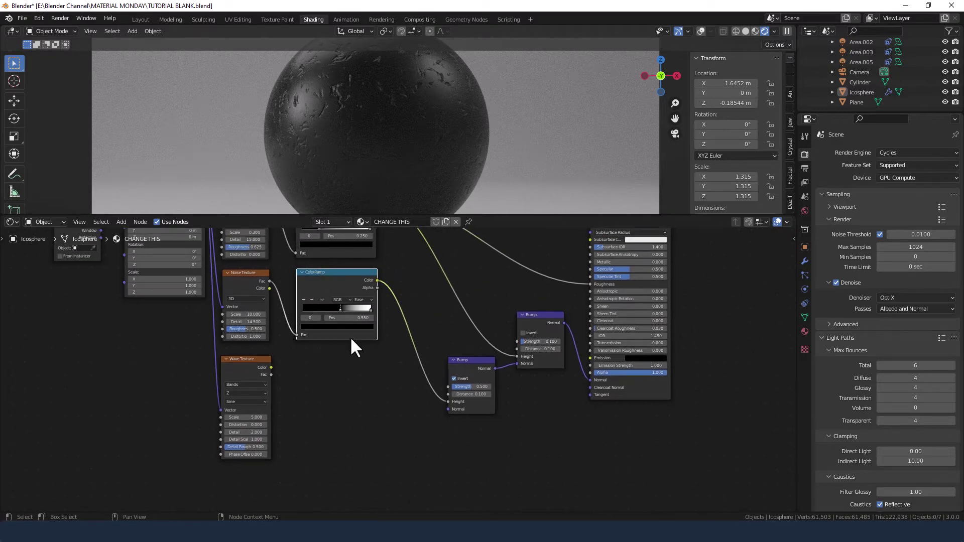
key("shift+d")
left_click(347, 425)
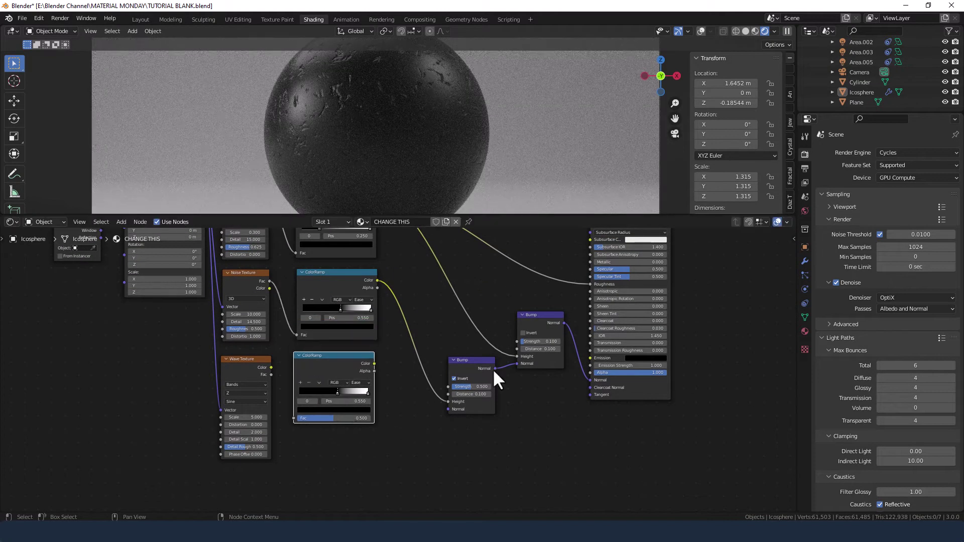
key("shift+d")
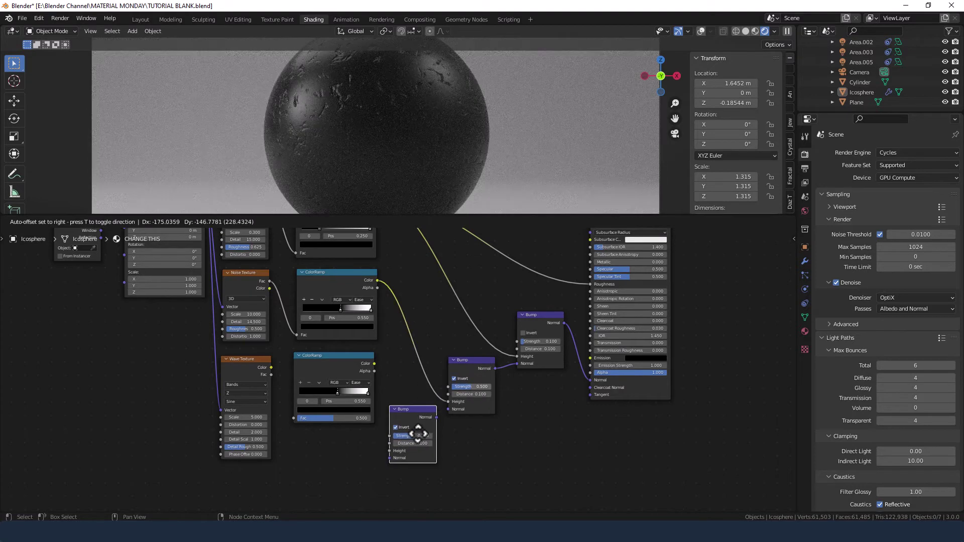
left_click(445, 428)
left_click_drag(437, 416, 449, 410)
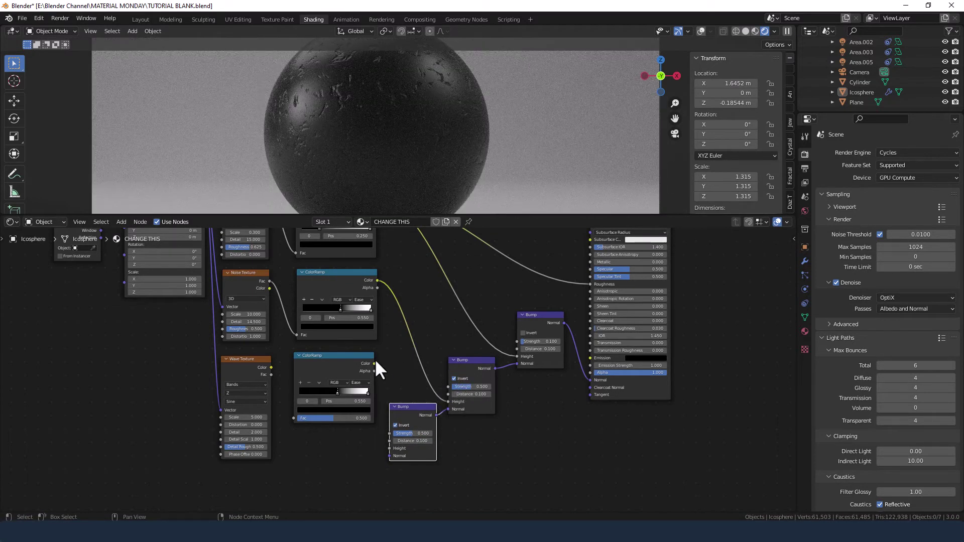
Wire Wave Color into the copied ColorRamp and its output into the new Bump's Height.
left_click_drag(374, 364, 387, 379)
left_click_drag(379, 421, 388, 447)
left_click(271, 365)
left_click_drag(270, 366, 292, 420)
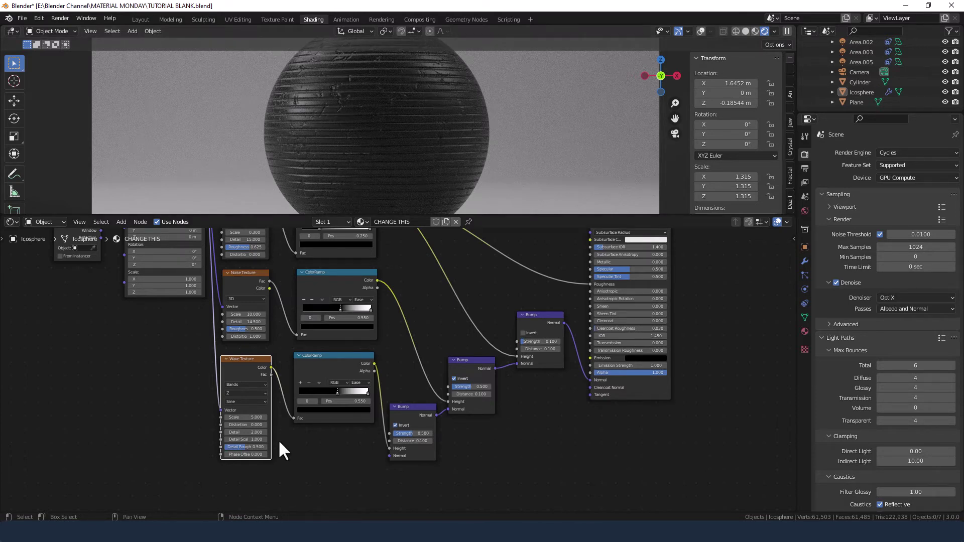
Set the Wave Texture scale to 200.
scroll(278, 439, "up", 4)
scroll(327, 422, "up", 1)
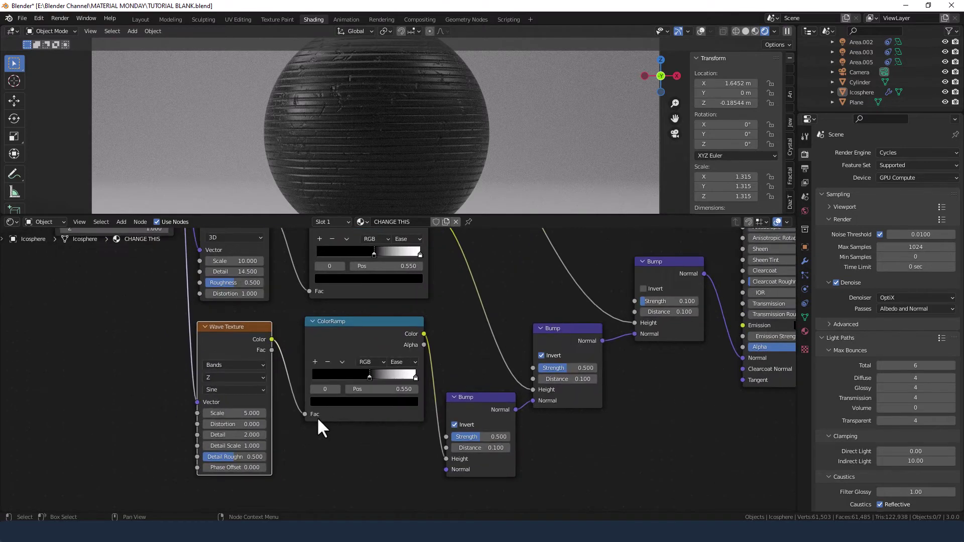
left_click(232, 413)
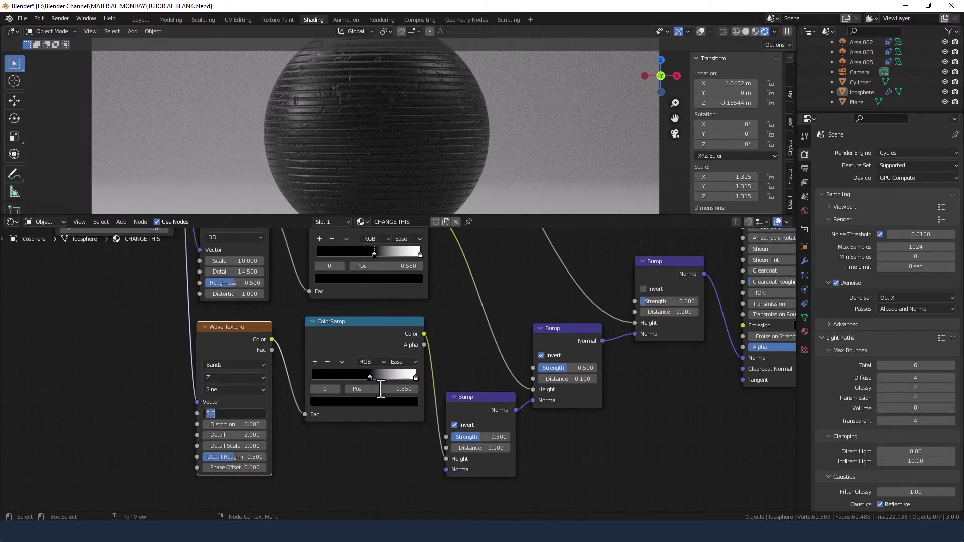
type("200")
key("Return")
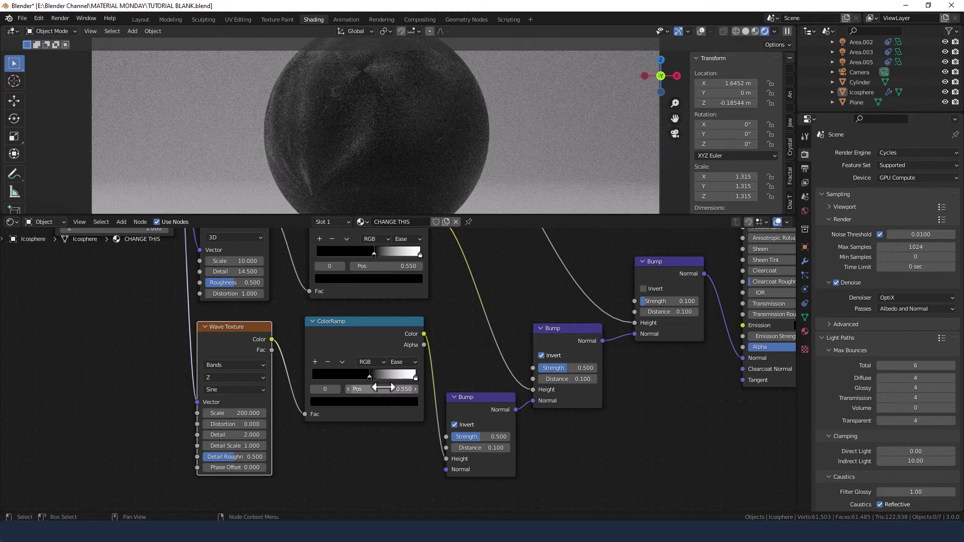
Give the Wave Texture Distortion and Detail 14.5, Detail Scale 2.5 and Detail Roughness 0.75.
left_click(240, 426)
type("1")
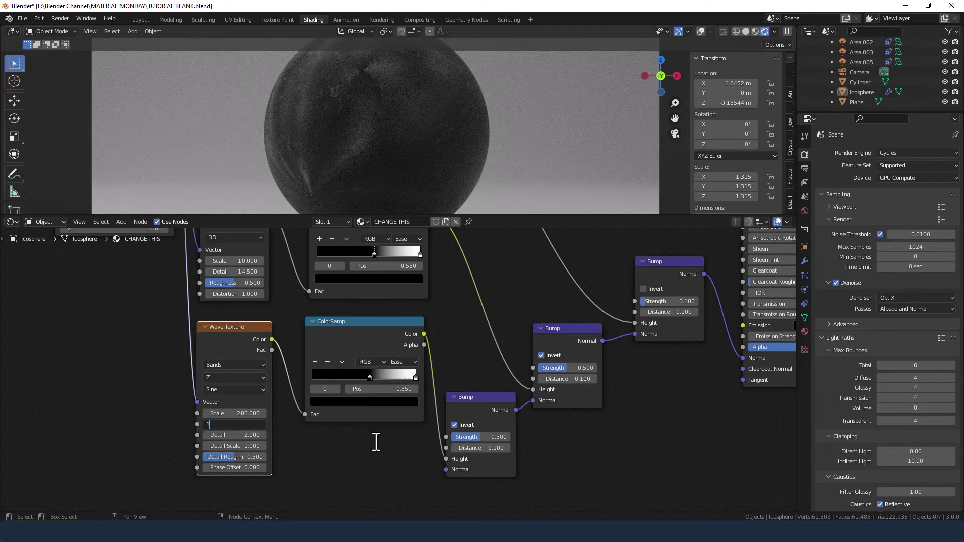
type("4.5")
key("Tab")
type("14.5")
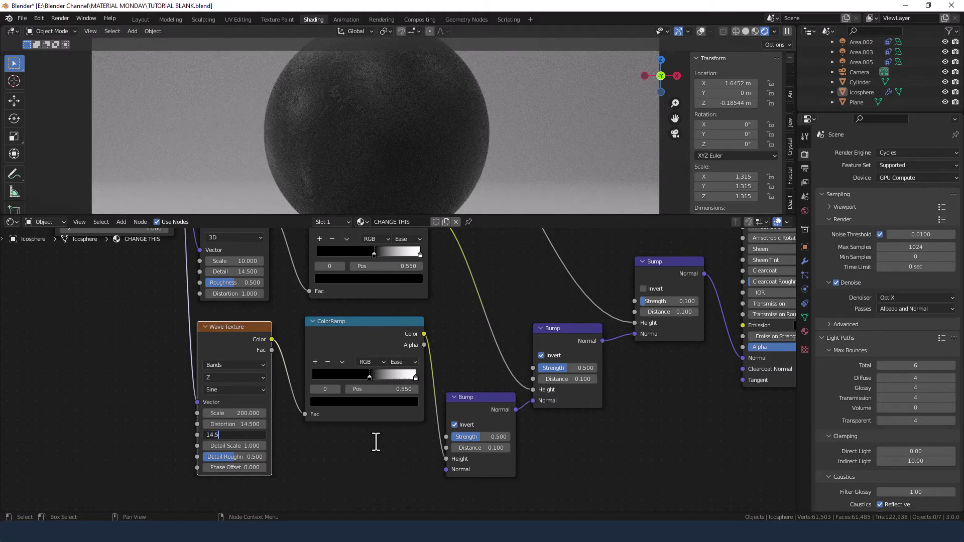
key("Tab")
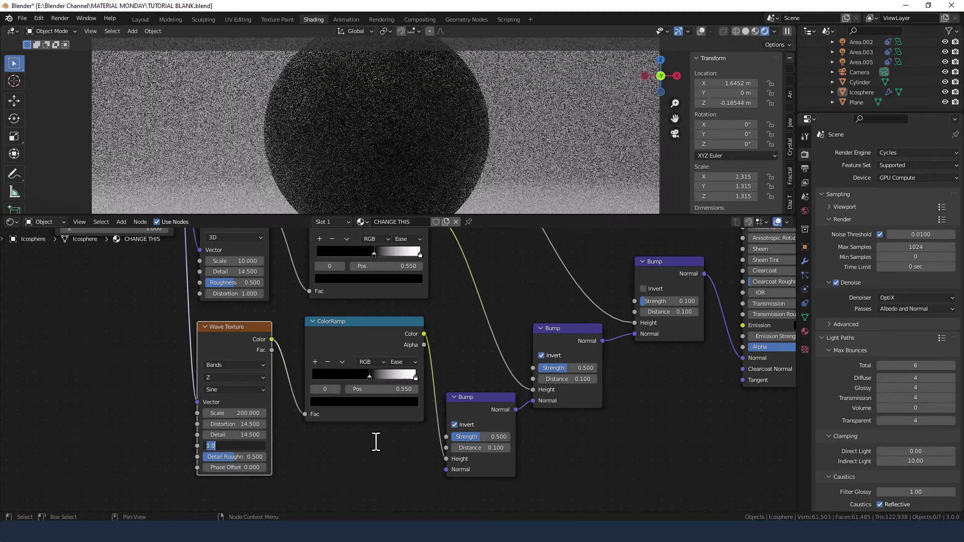
type("2.5")
key("Tab")
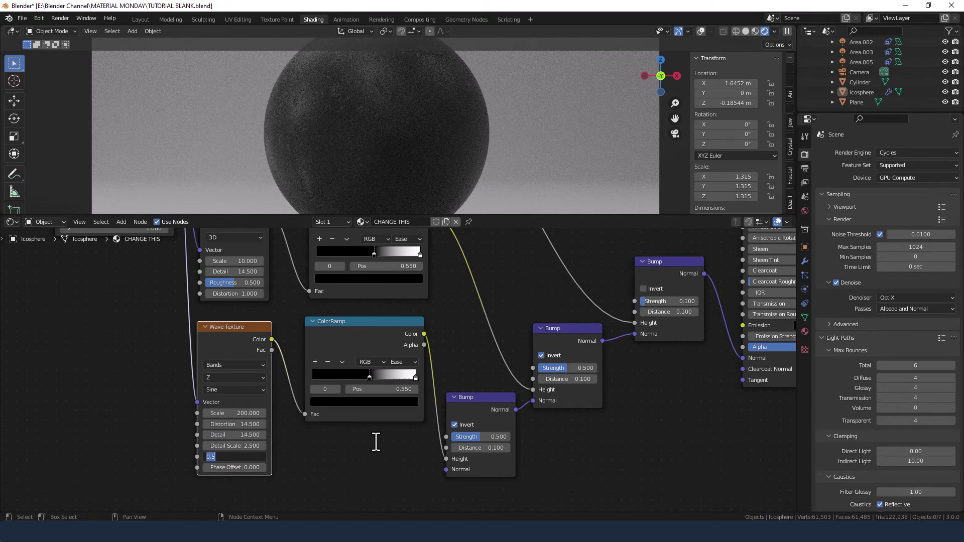
type("0.75")
key("Return")
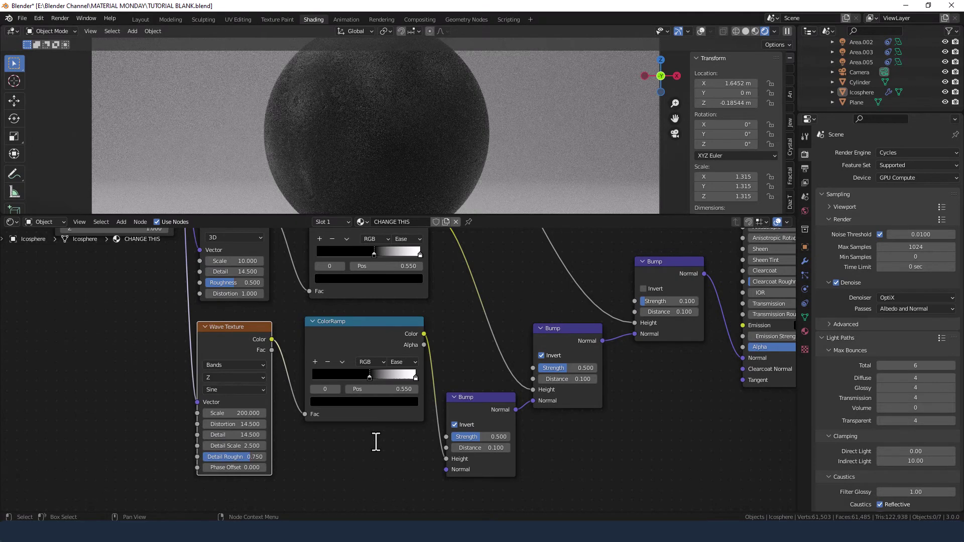
scroll(370, 439, "down", 1)
scroll(370, 441, "up", 2)
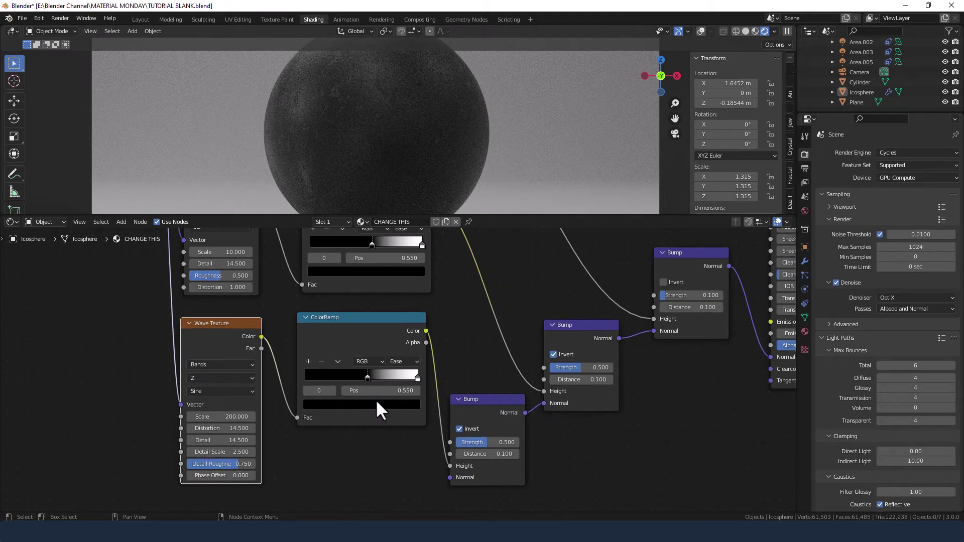
Make the wave ColorRamp Linear with its stop at position 0.85.
left_click(413, 364)
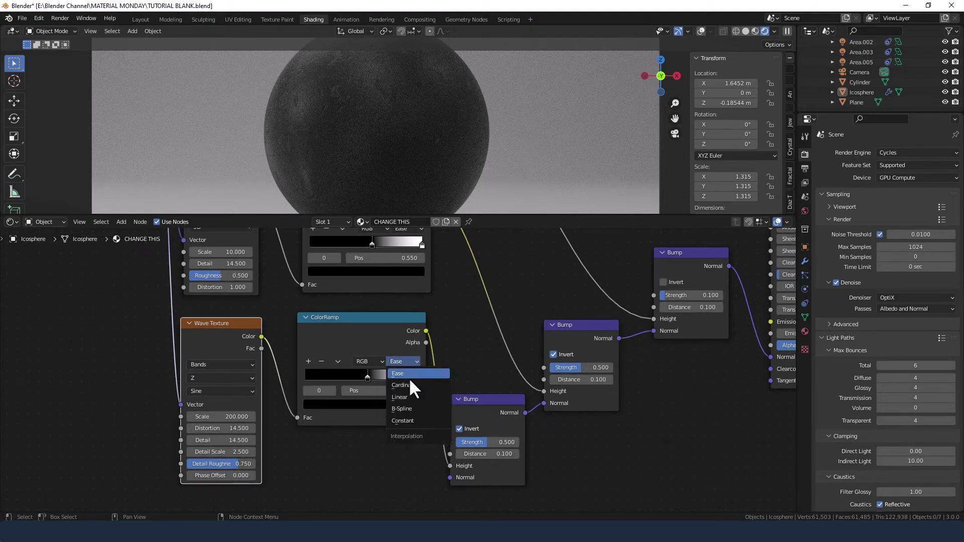
left_click(408, 395)
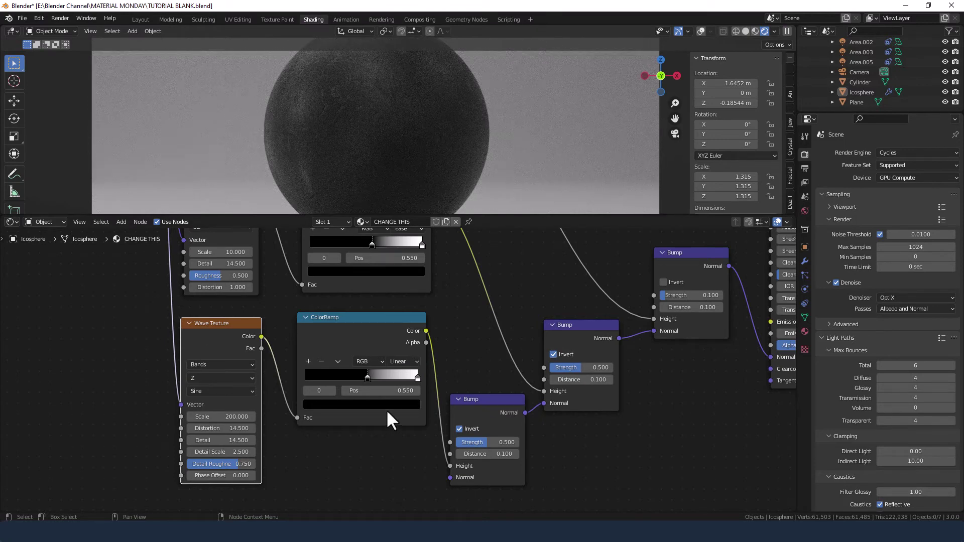
left_click(402, 396)
type("0.85")
key("Return")
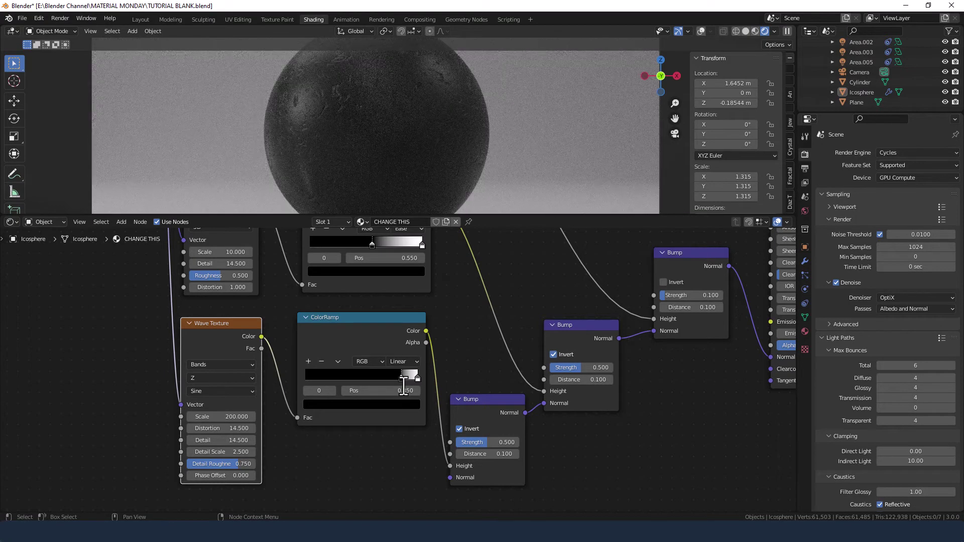
Set the lower Bump node's Strength to 0.07.
middle_click_drag(405, 423, 345, 389)
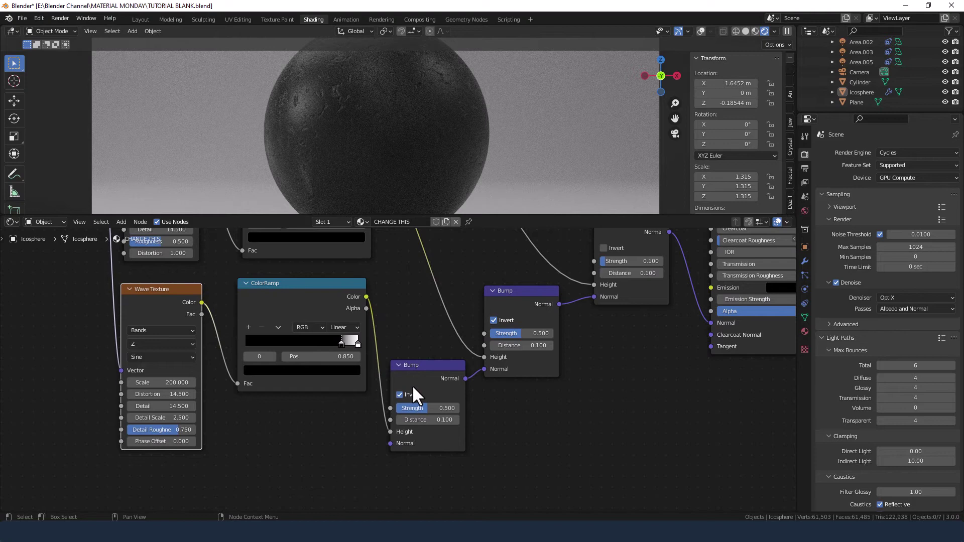
left_click(437, 408)
type(".074")
key("BackSpace")
key("Return")
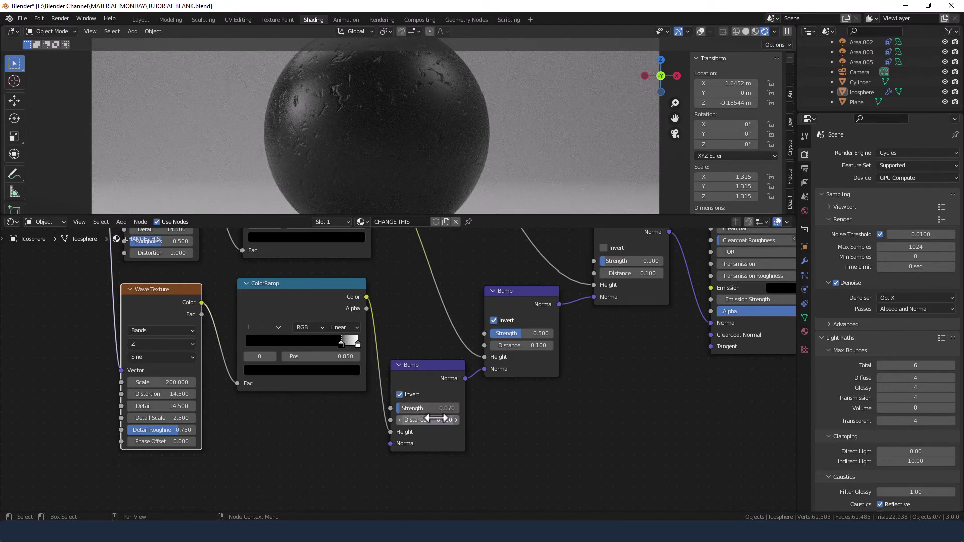
scroll(526, 416, "down", 2)
middle_click_drag(525, 414, 409, 222)
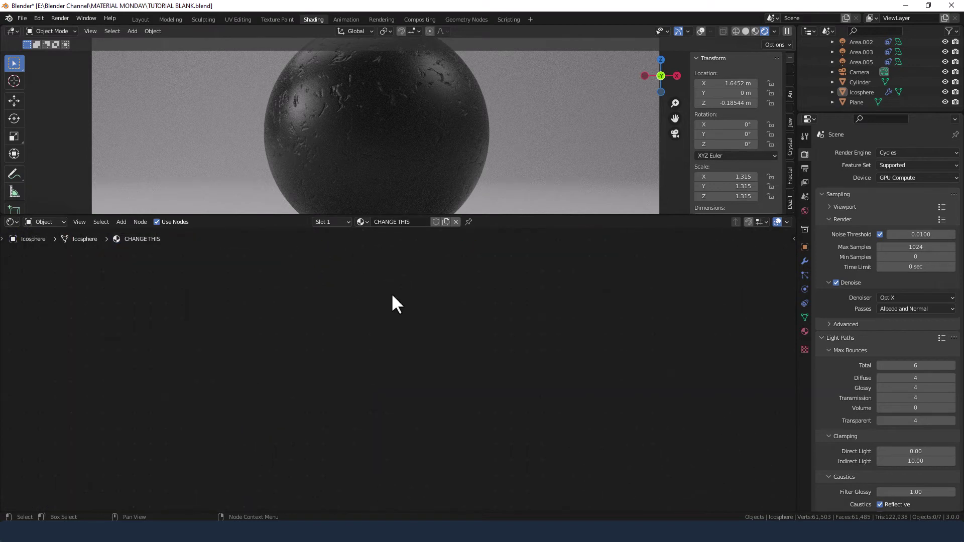
Change the Principled BSDF Specular Tint from 0.5 to 0, leaving Specular at 0.5.
key("Home")
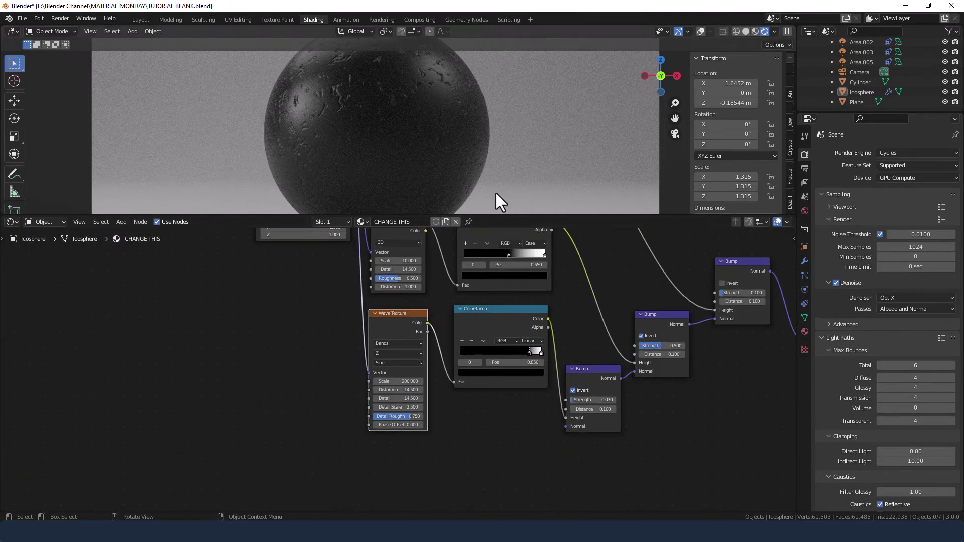
middle_click_drag(646, 254, 359, 308)
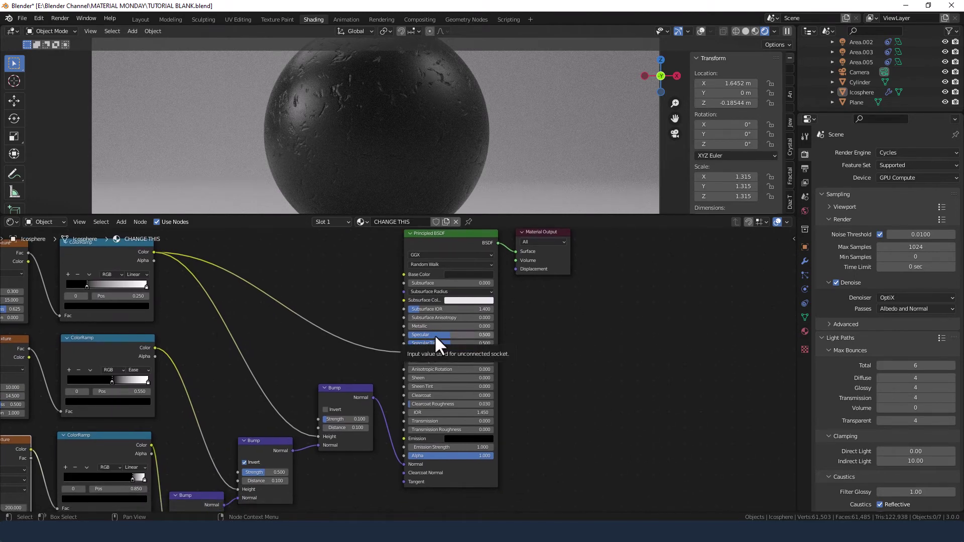
left_click(477, 344)
type("0")
key("Return")
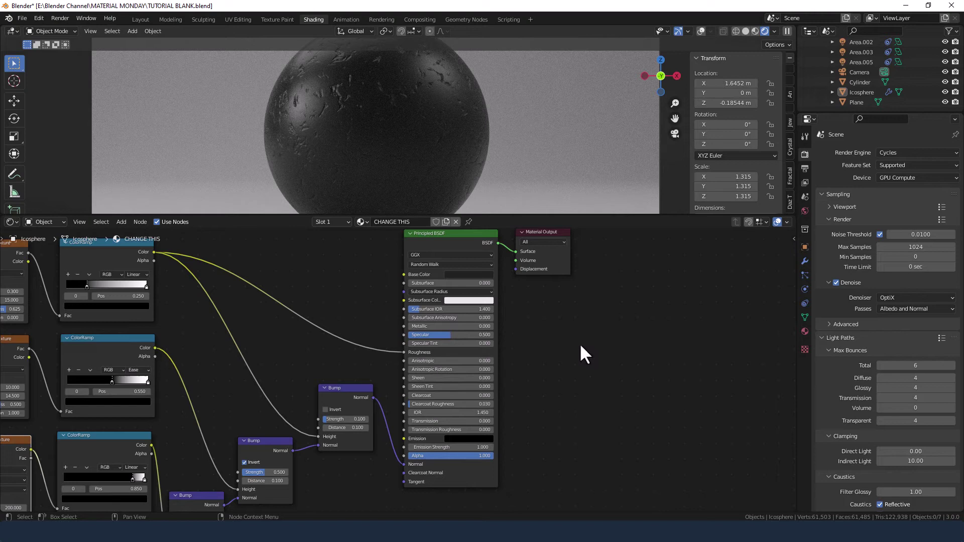
Move the Texture Coordinate and Mapping nodes down and to the left.
scroll(581, 346, "down", 1)
scroll(306, 362, "down", 1)
middle_click_drag(305, 363, 491, 340)
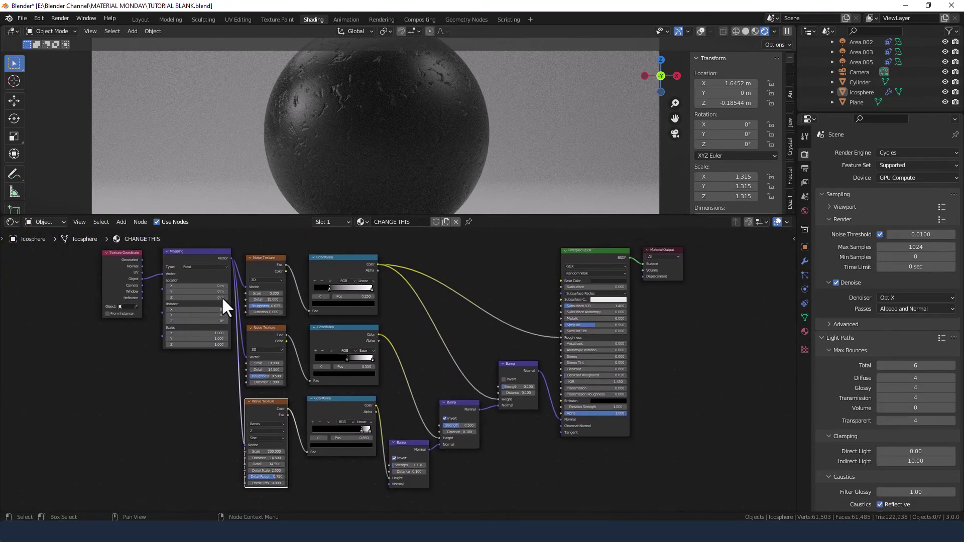
left_click_drag(64, 273, 155, 319)
left_click(190, 256, "shift")
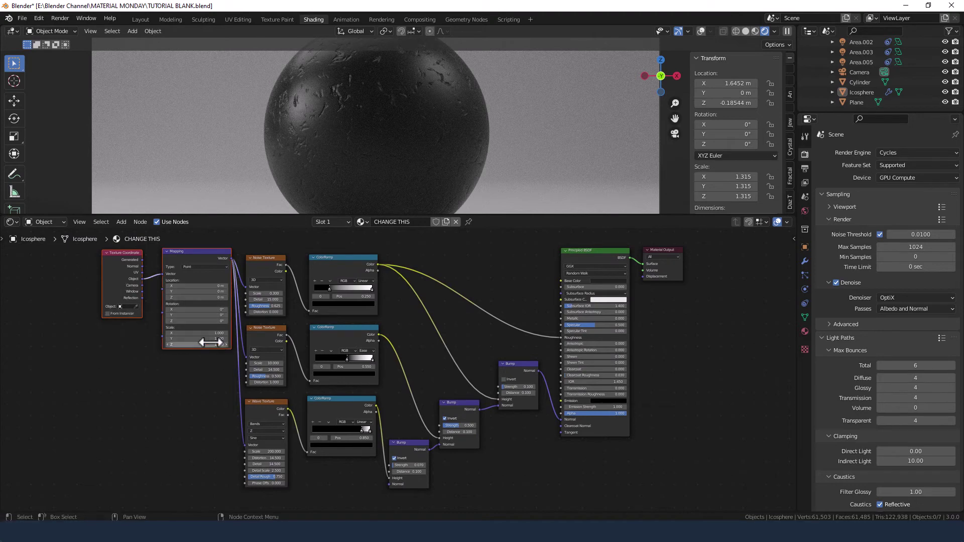
left_click_drag(190, 254, 176, 325)
left_click(231, 324)
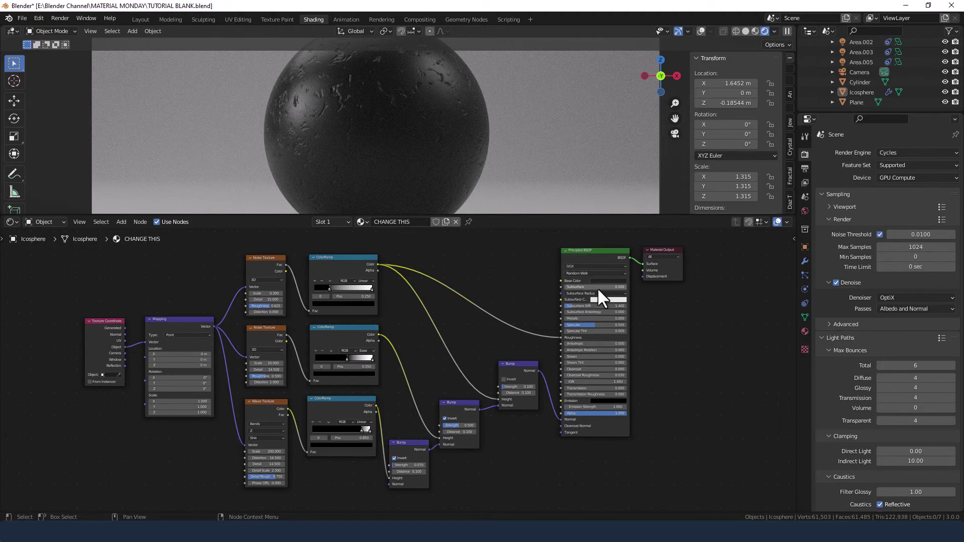
Set the Principled BSDF base colour to saturation 0 and value 0.05.
left_click(608, 280)
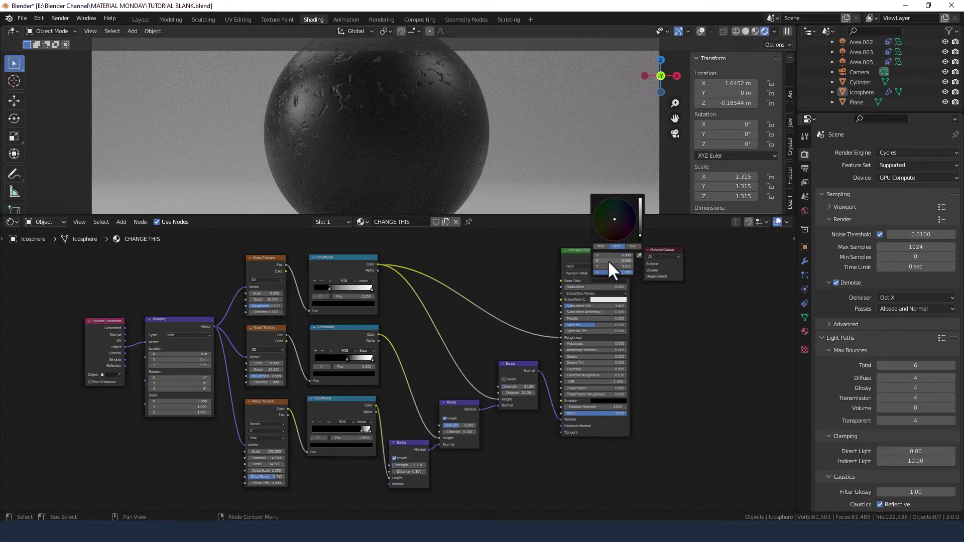
left_click_drag(603, 268, 626, 255)
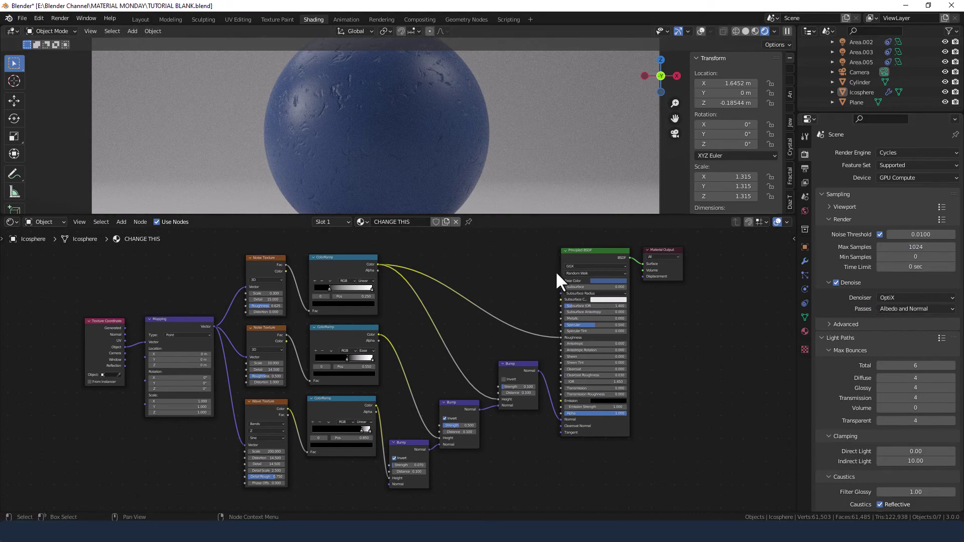
left_click(602, 280)
left_click_drag(604, 261, 595, 262)
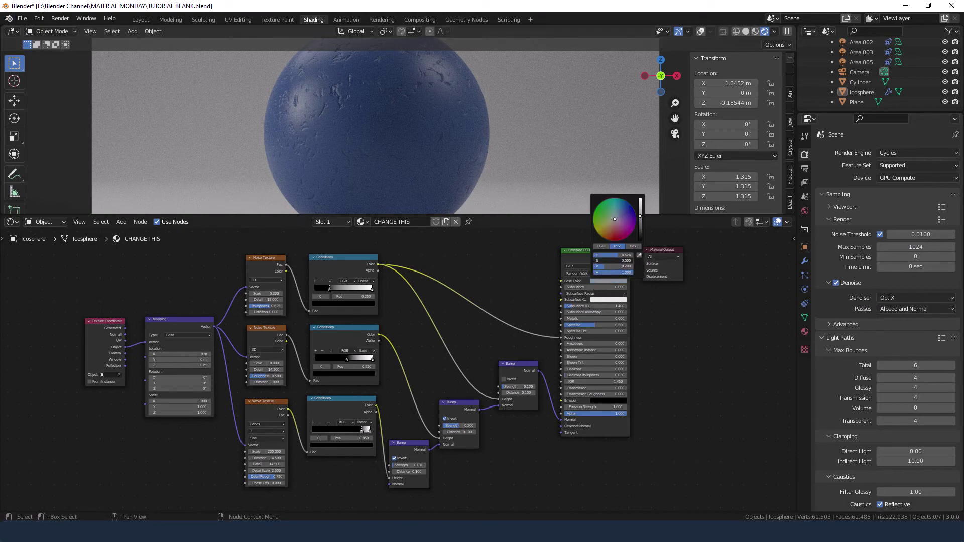
left_click(609, 267)
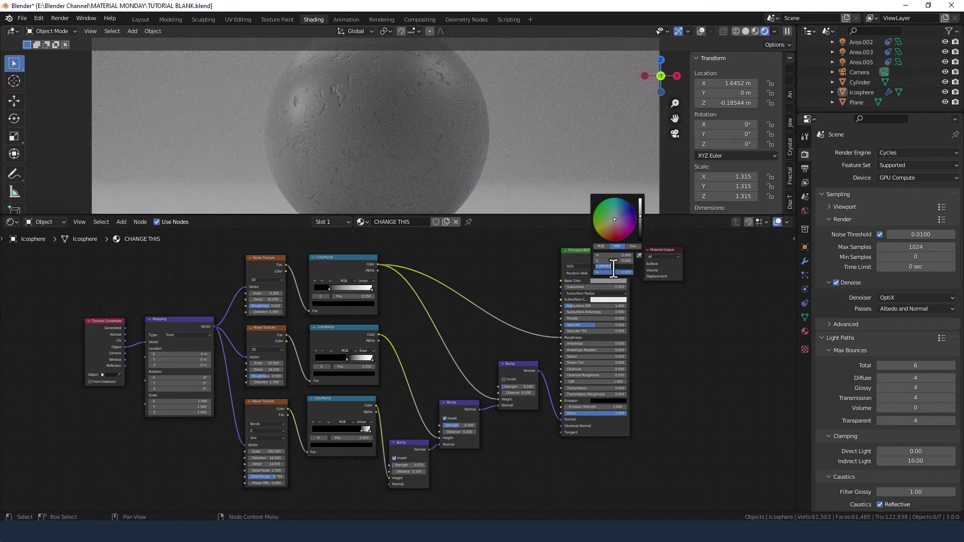
type("0.05")
key("Return")
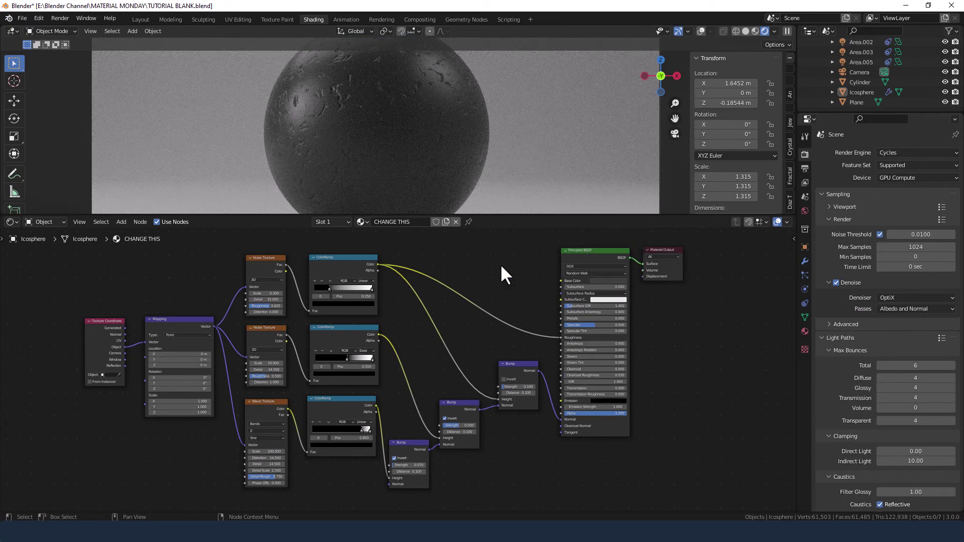
Render the final Cycles image of the dark, bumpy rubber sphere.
left_click(56, 18)
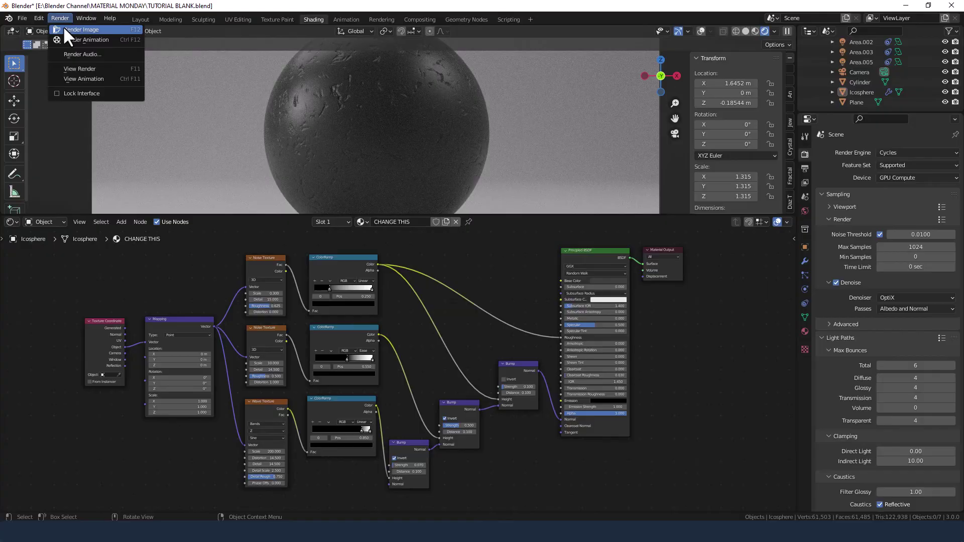
left_click(62, 26)
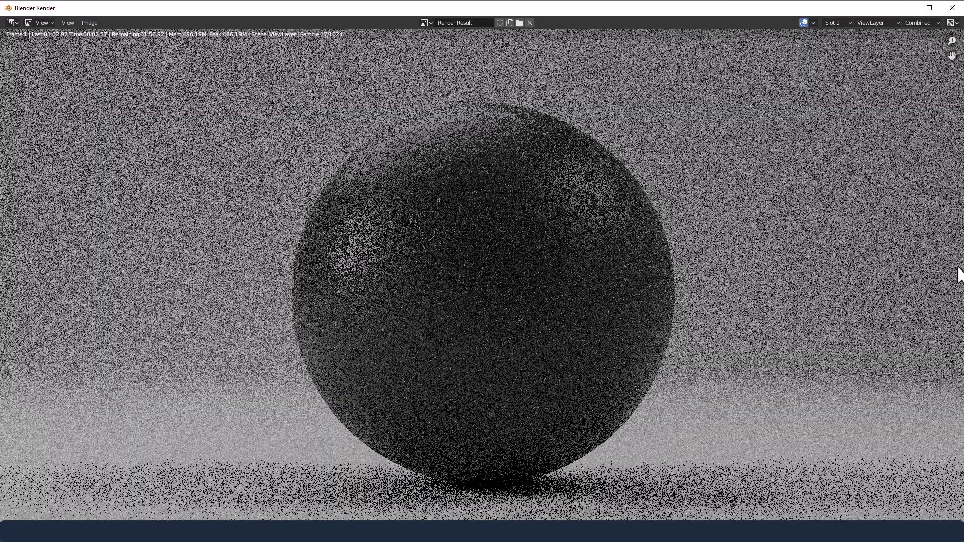